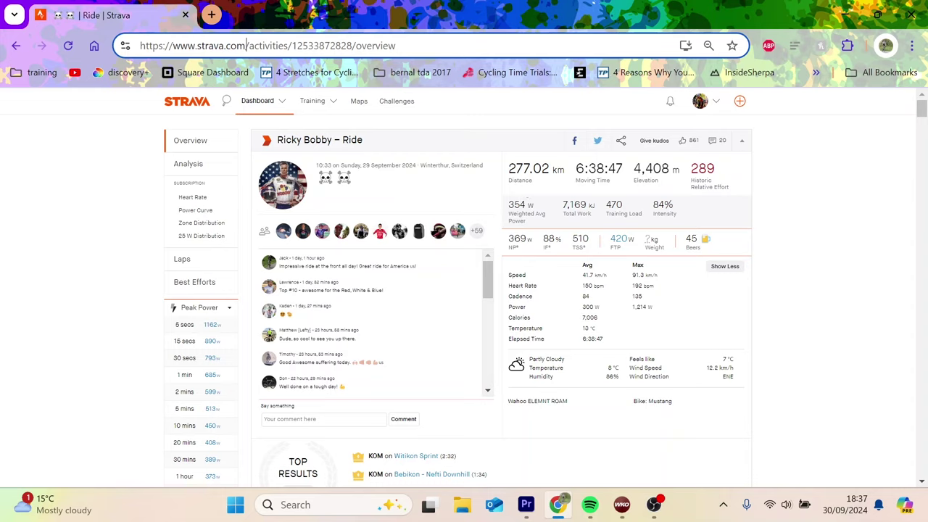
Highlight the calories figure in the ride stats and set the rider's weight to 76 kg
left_click_drag(583, 306, 640, 322)
left_click(611, 317)
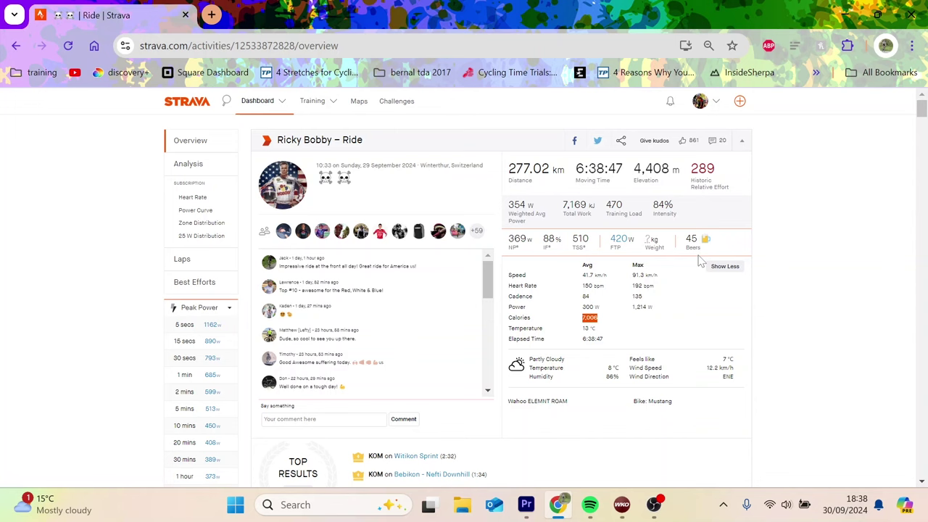
left_click(649, 242)
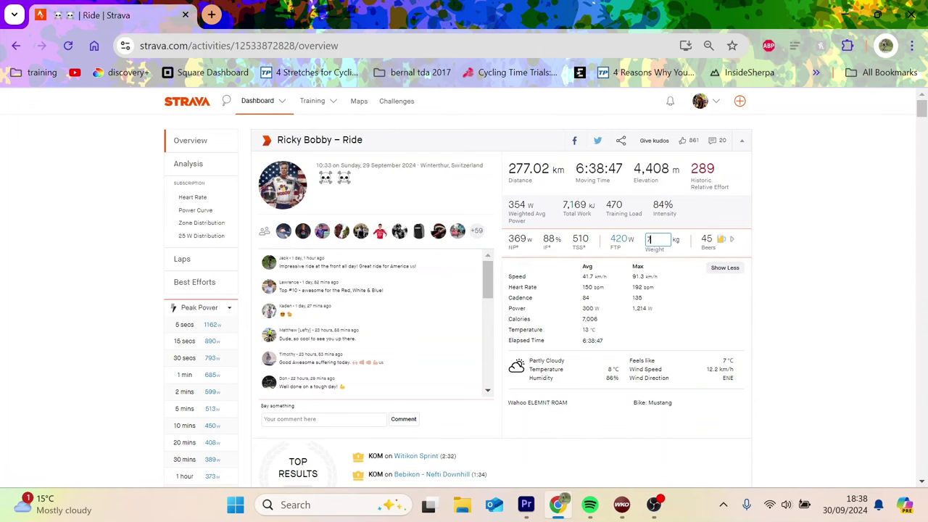
type("76")
key("Return")
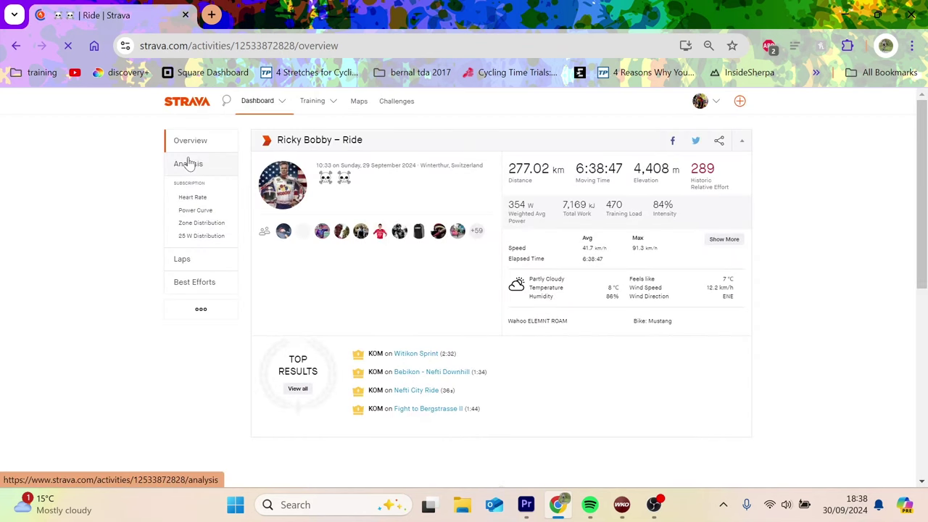
Open the ride's analysis view and select Lap 2 to view its statistics
left_click(188, 163)
scroll(923, 224, "down", 1)
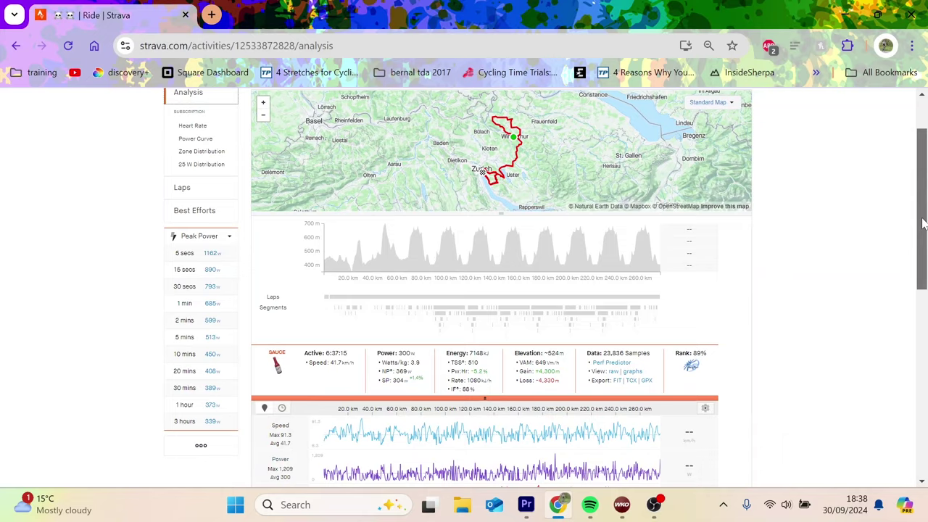
scroll(923, 229, "down", 2)
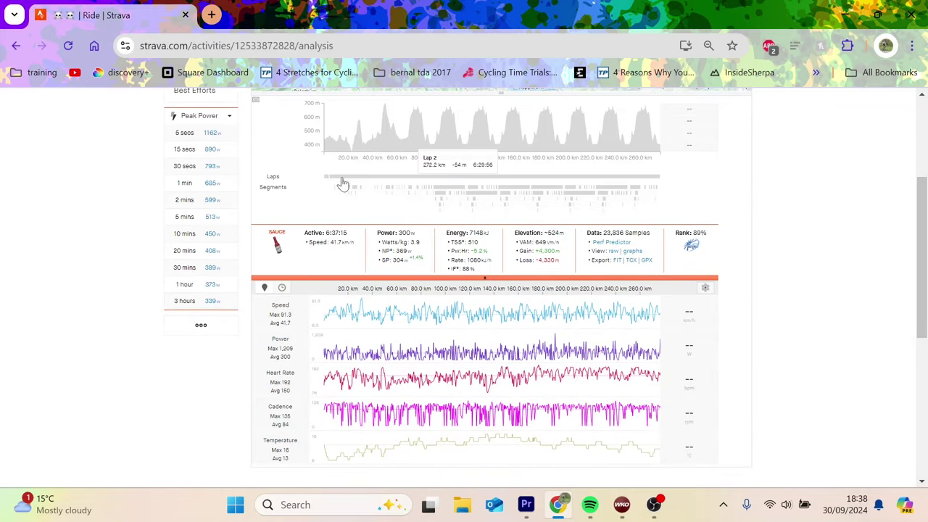
left_click(341, 179)
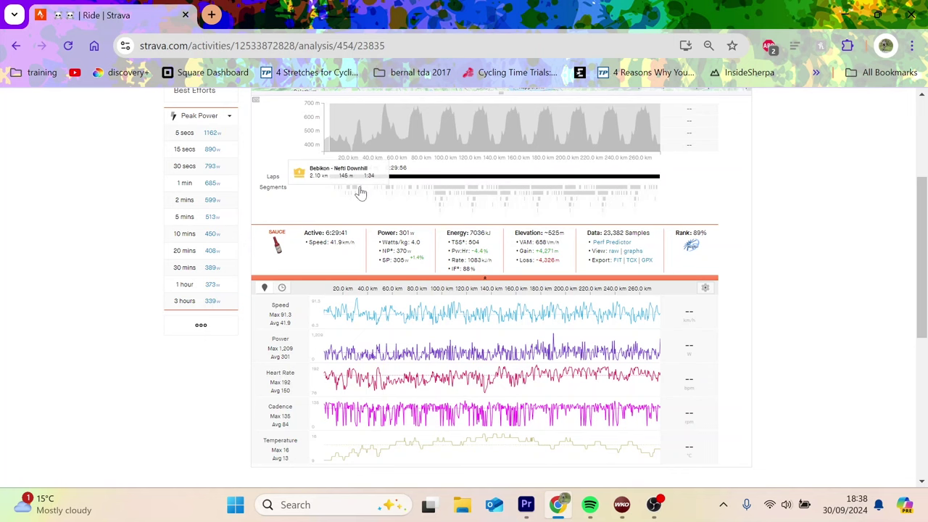
Examine the Buch am Irchel climb, the stretch of about 11.8 km before it, and about 1.2 km at the climb's end
left_click(355, 190)
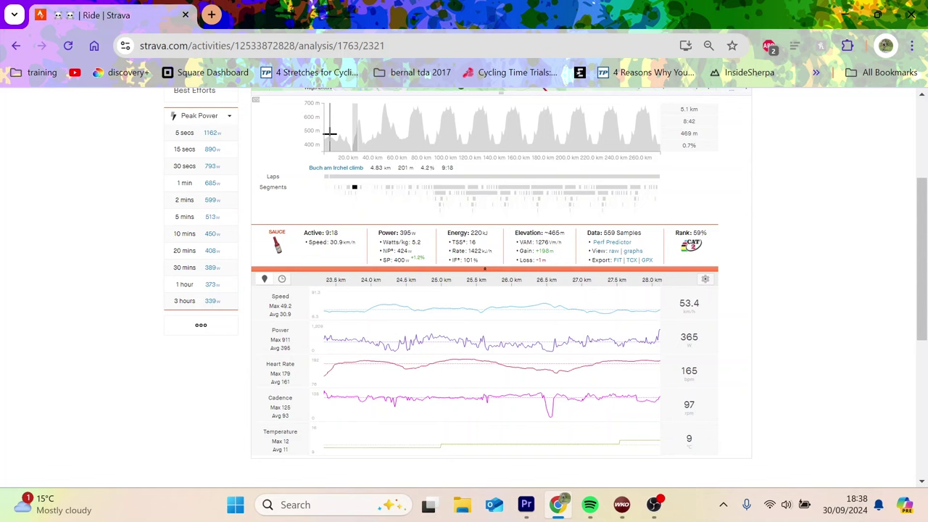
left_click_drag(332, 133, 347, 129)
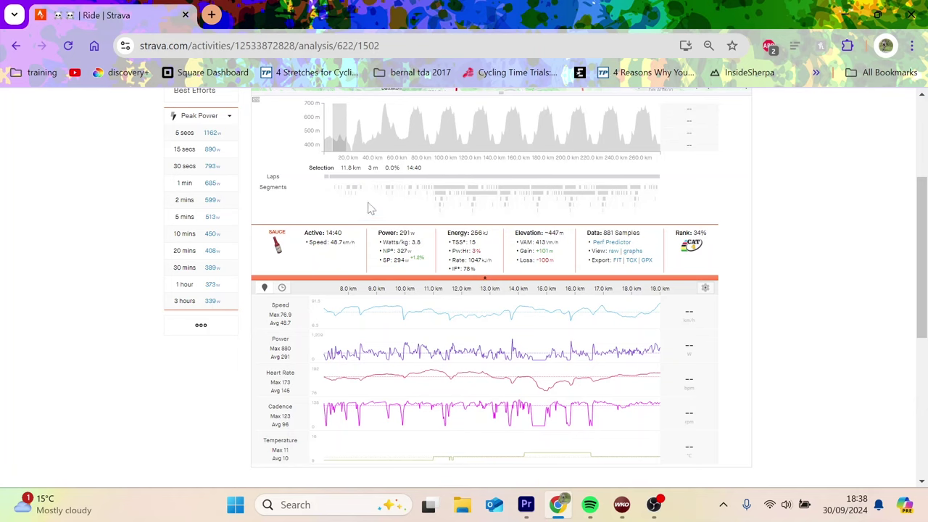
left_click(356, 191)
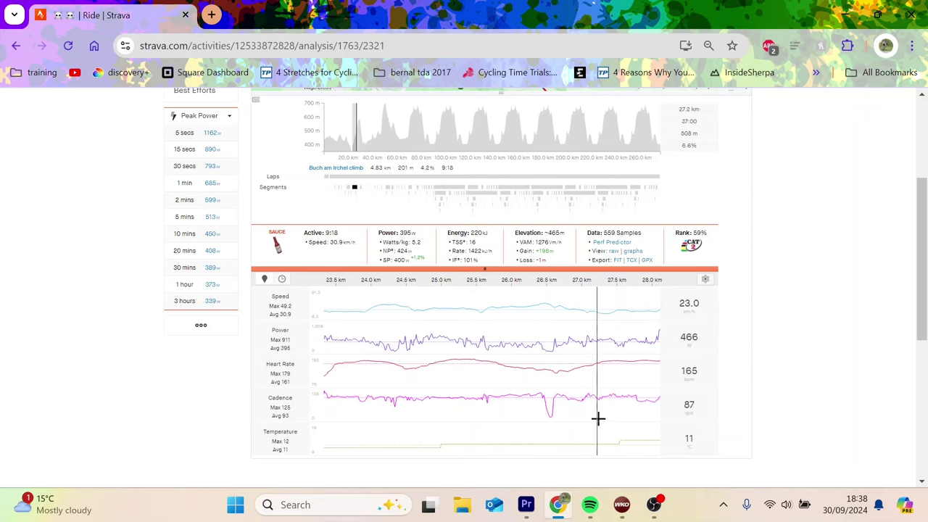
left_click_drag(573, 428, 820, 454)
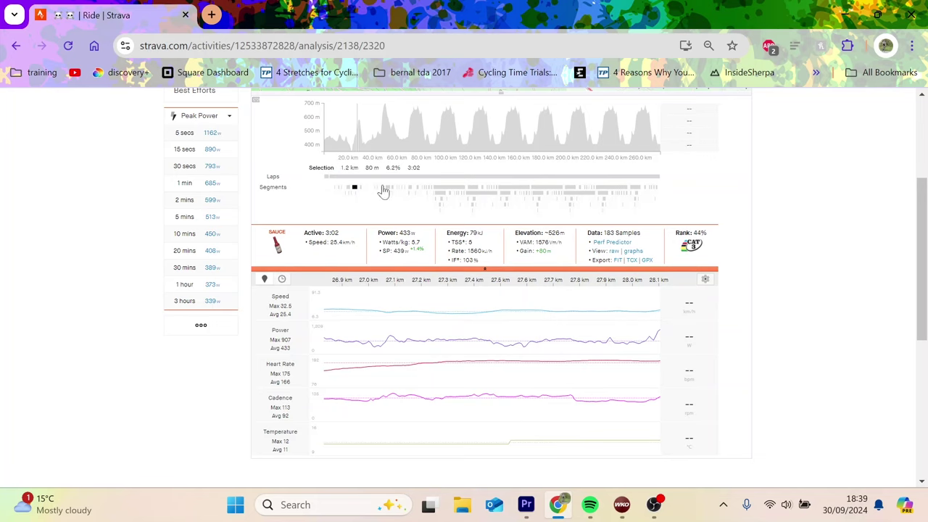
Select about 15 km of the elevation profile after the Buch am Irchel climb and narrow it to about 13.8 km
left_click(361, 129)
left_click_drag(361, 130, 379, 125)
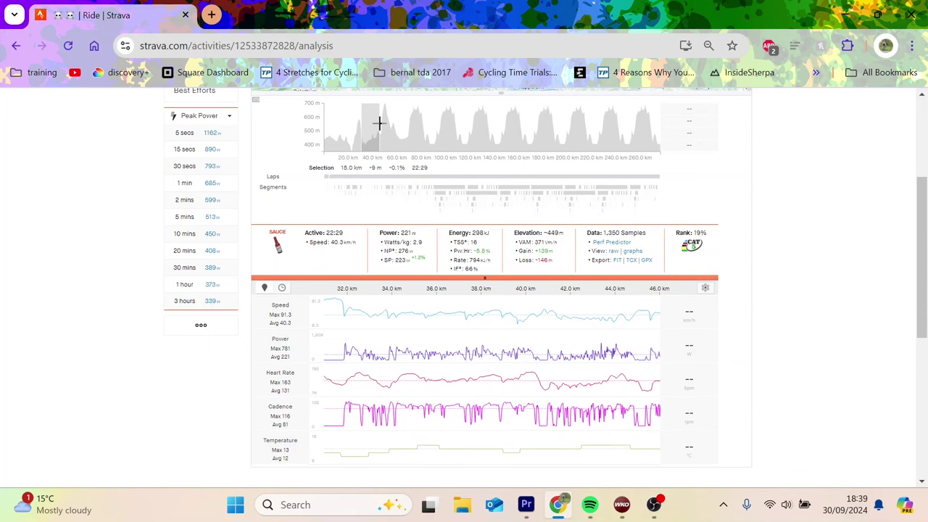
left_click_drag(352, 375, 668, 423)
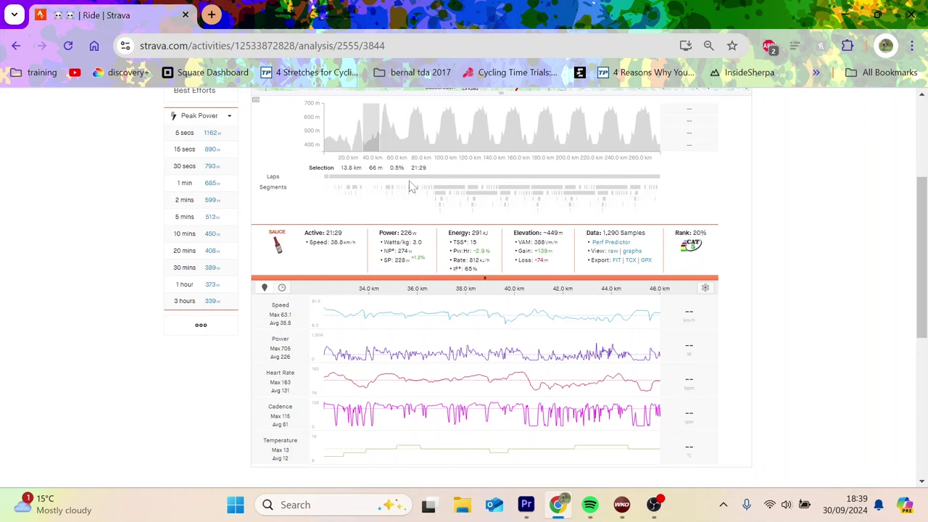
Select the Kyburg (bridge to cobbles) segment and inspect its route on the map
left_click(382, 191)
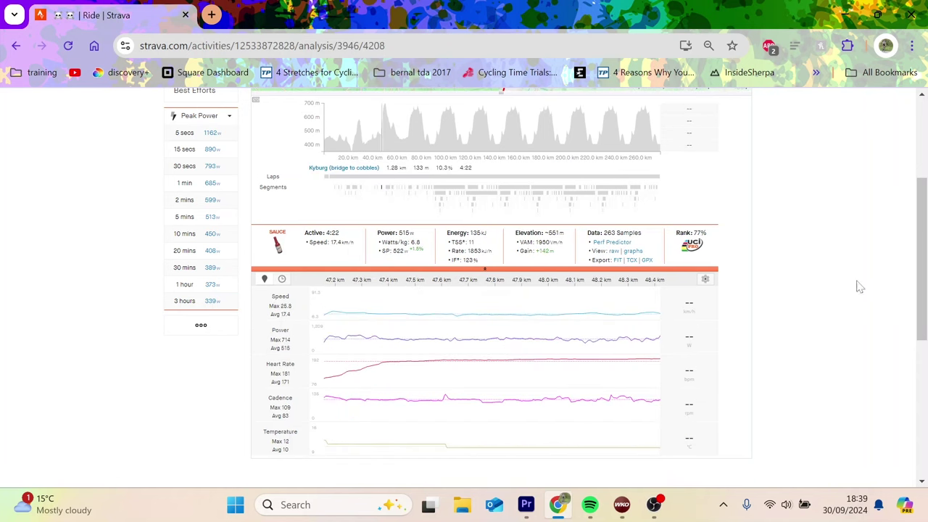
scroll(913, 227, "up", 2)
scroll(913, 227, "down", 1)
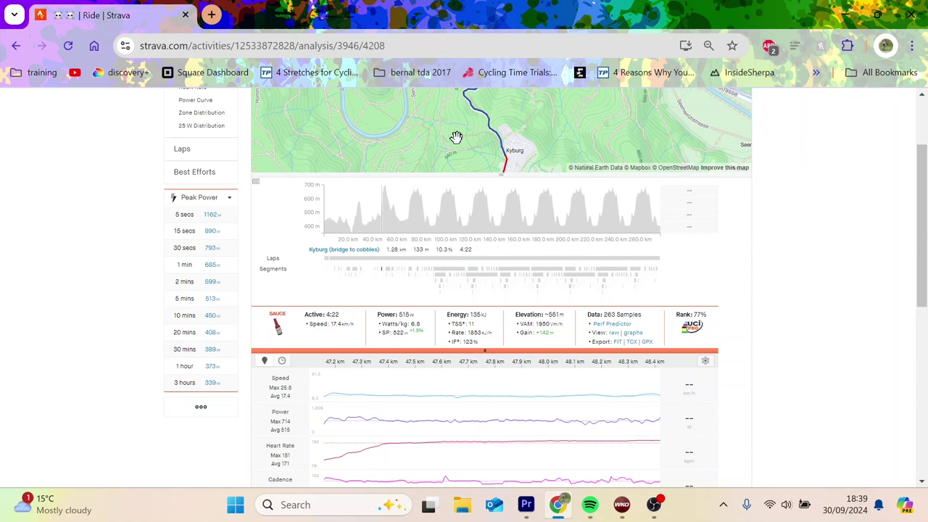
left_click_drag(463, 129, 414, 141)
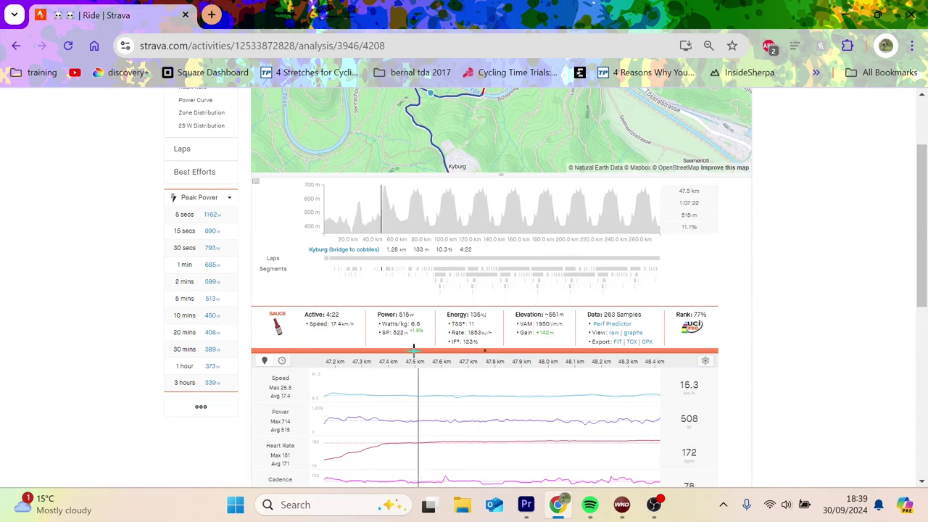
Select about 8.3 km of the ride from the 60.7 km mark, narrow it to about the last 6 km, and view its map
scroll(889, 287, "down", 1)
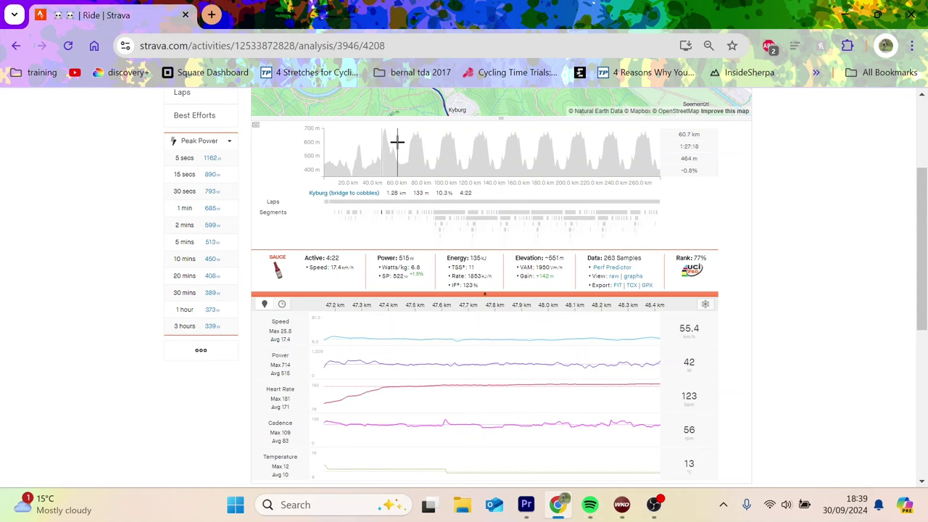
mouse_move(398, 140)
left_mouse_down()
mouse_move(415, 138)
mouse_move(408, 140)
left_mouse_up()
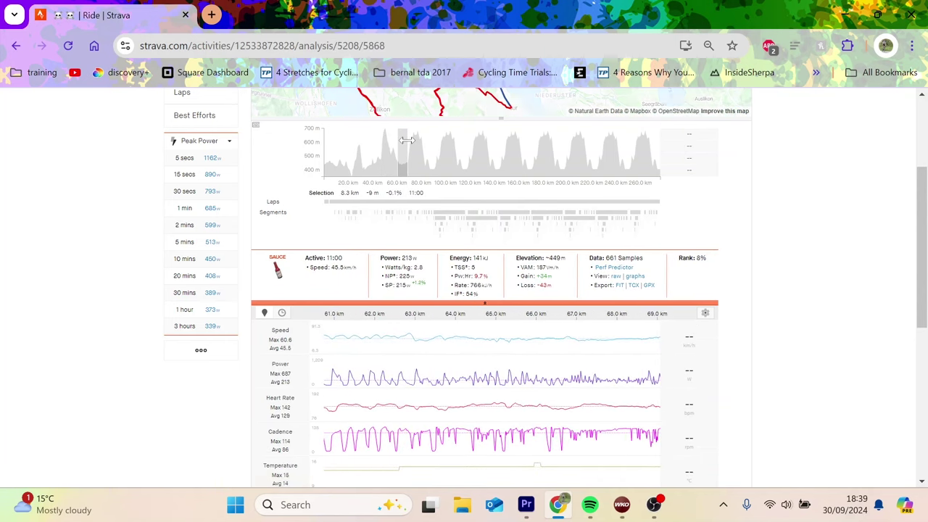
left_click_drag(417, 354, 750, 380)
scroll(906, 185, "up", 3)
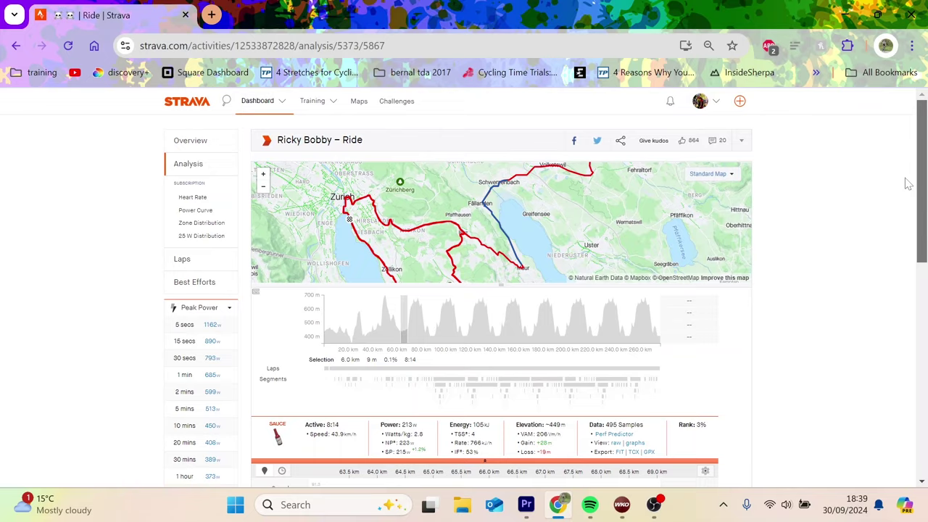
scroll(905, 214, "down", 1)
scroll(899, 232, "down", 1)
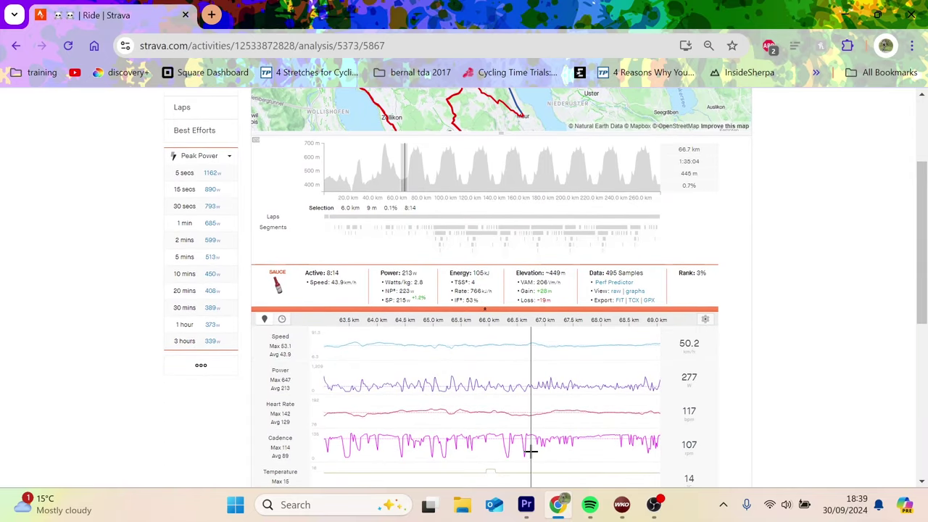
Clear the current selection and view the statistics of the Mauer Climb segment
left_click(412, 178)
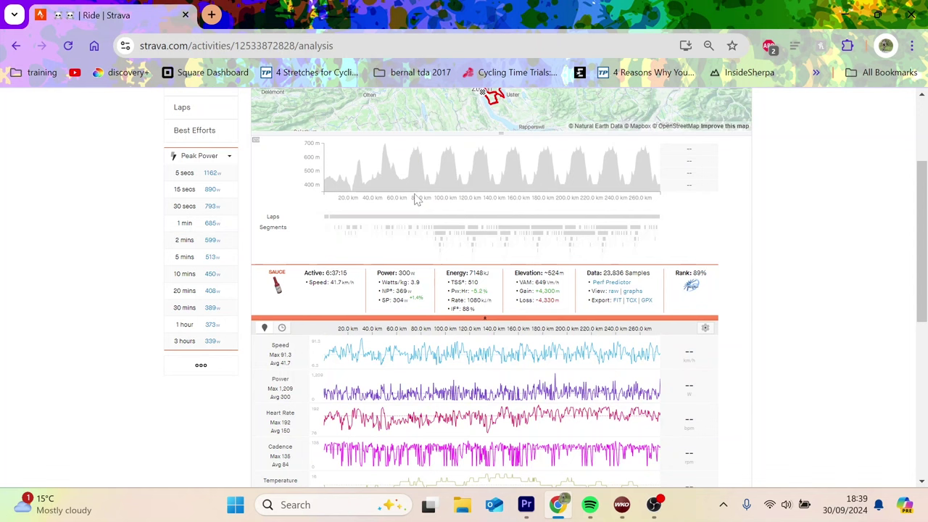
left_click(409, 238)
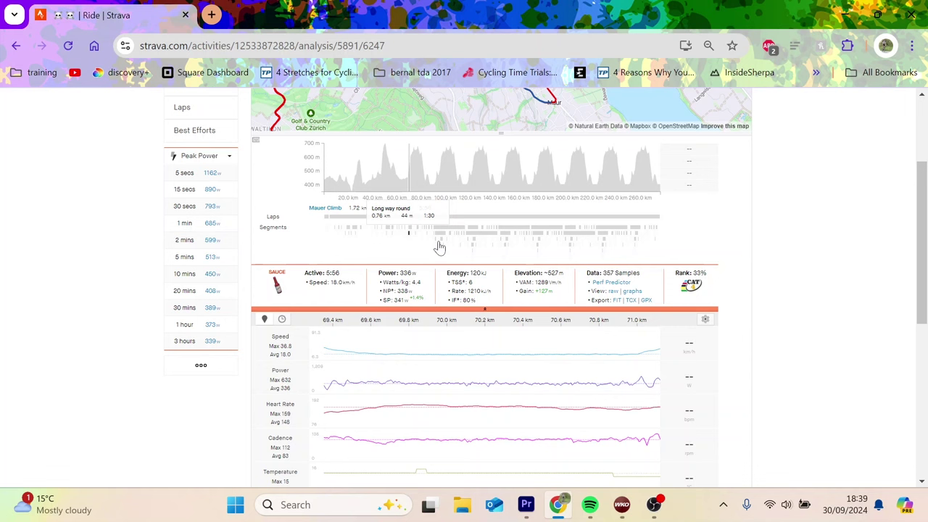
Examine about 7.9 km of the climb starting near 91 km and the Zurich2024 - All the way up segment near 118–127 km
left_click_drag(436, 168, 444, 169)
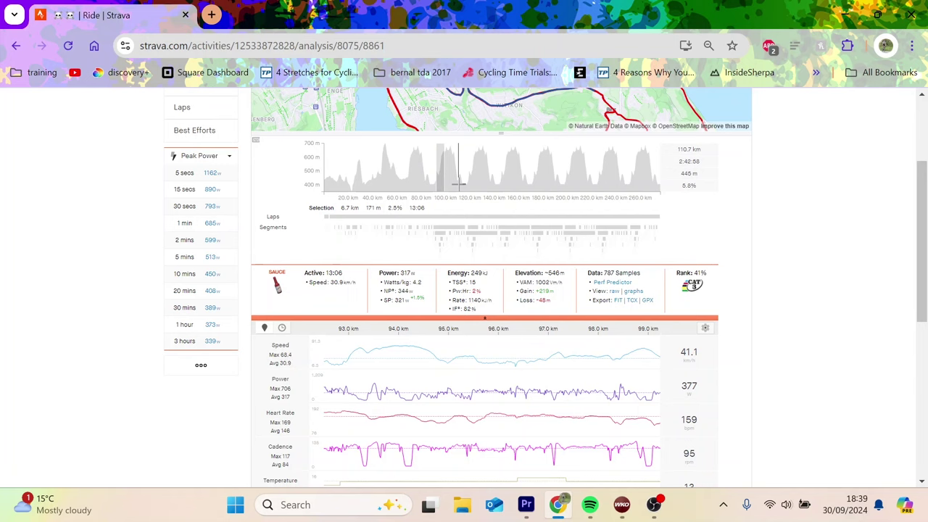
left_click_drag(433, 185, 444, 187)
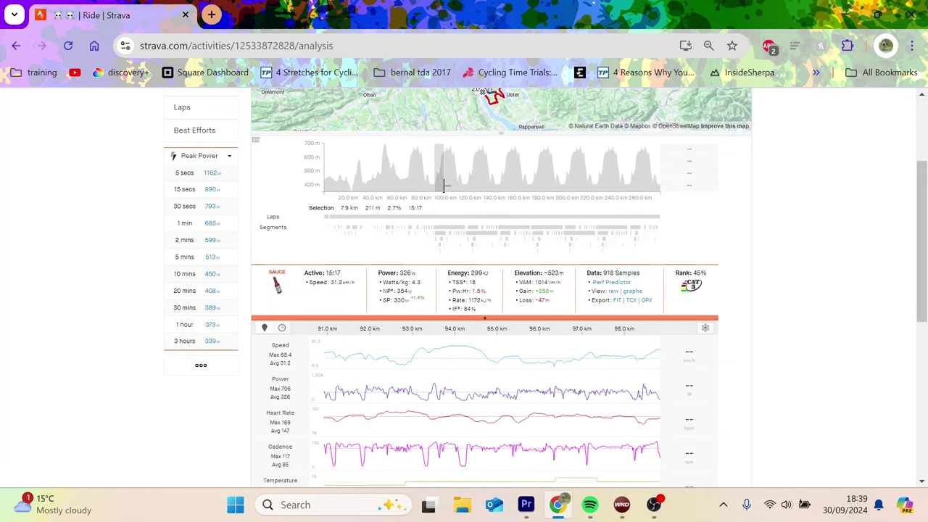
left_click(443, 186)
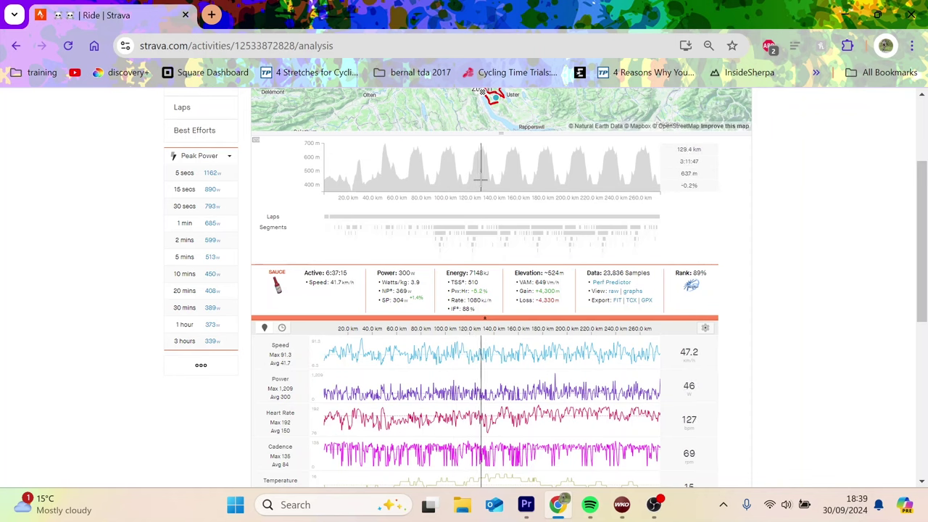
left_click(471, 229)
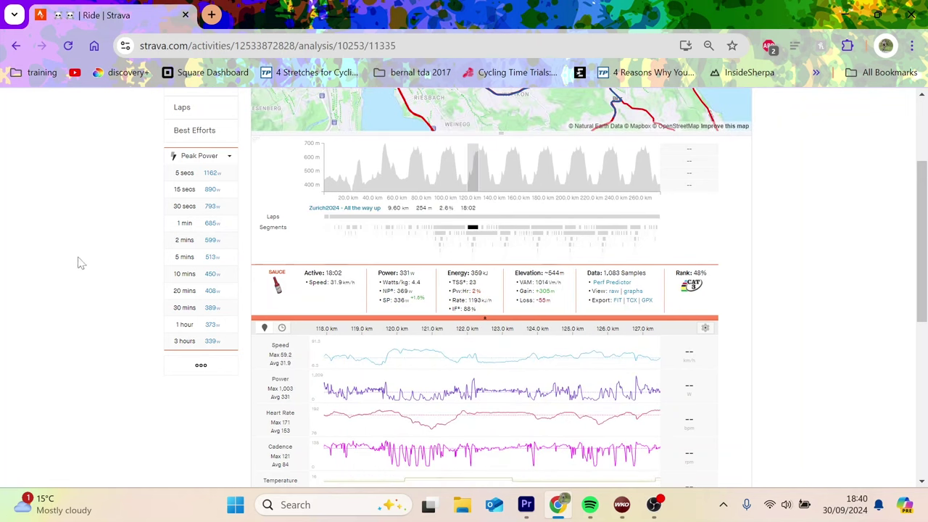
key("alt+Left")
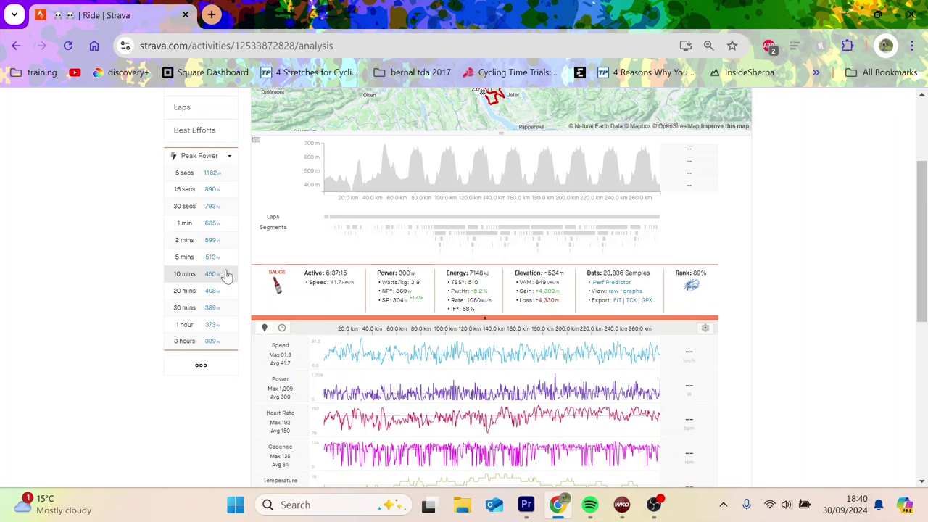
Open the 5-minute peak power effort in the analysis and narrow it to about 0.8 km, and further to its last 0.5 km
left_click(225, 256)
left_click(354, 401)
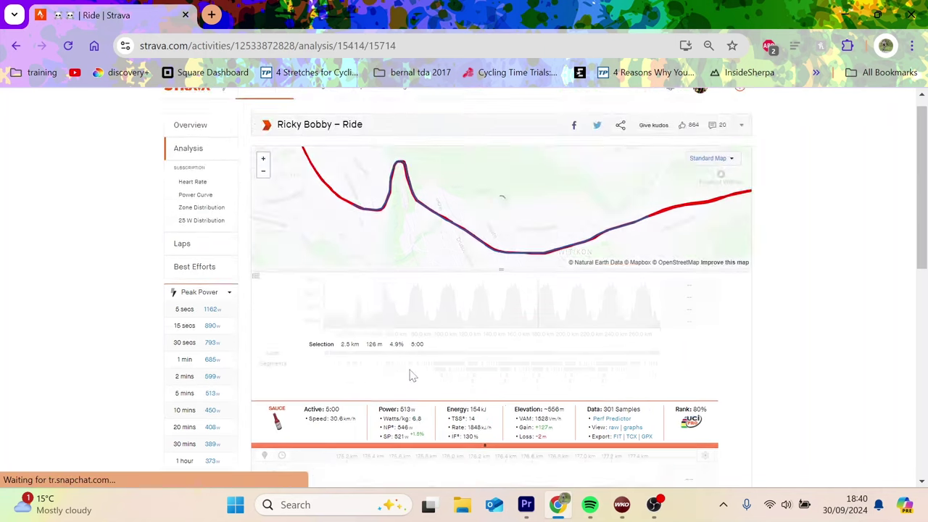
scroll(410, 375, "down", 3)
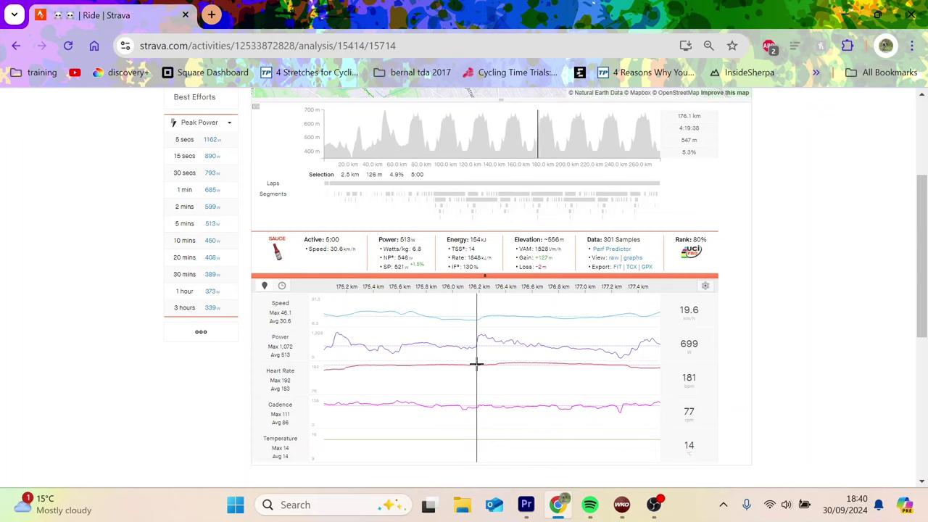
left_click_drag(476, 365, 593, 369)
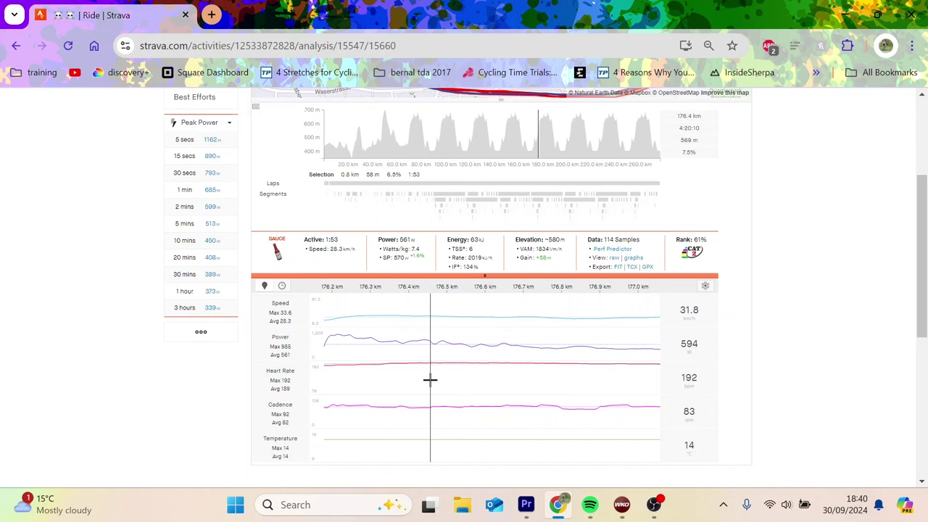
left_click_drag(428, 380, 835, 408)
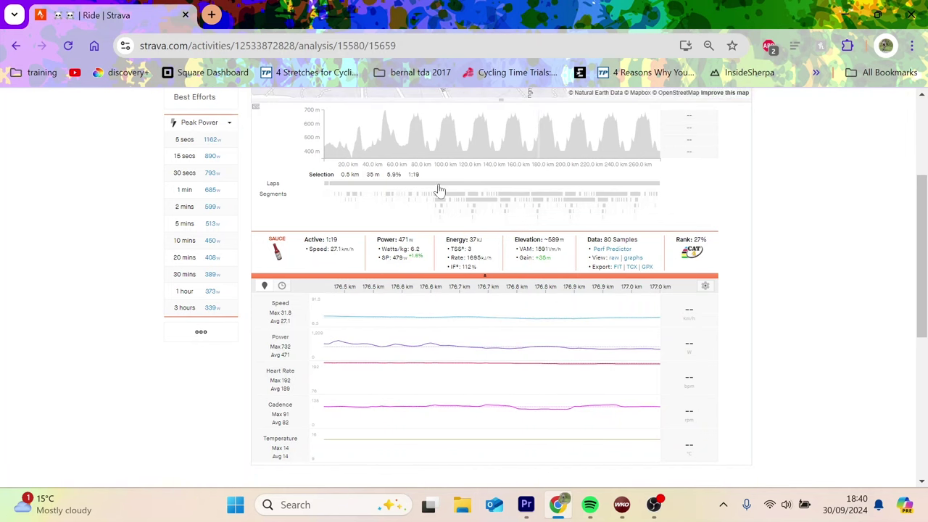
Reopen the 5-minute peak power effort in the analysis and select the surge of about 57 seconds starting near 176.2 km
left_click(176, 229)
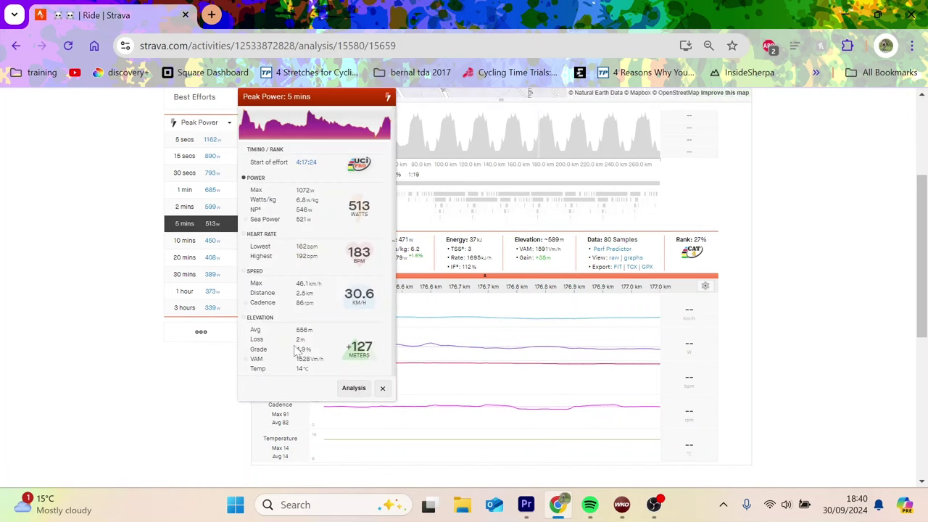
left_click(351, 388)
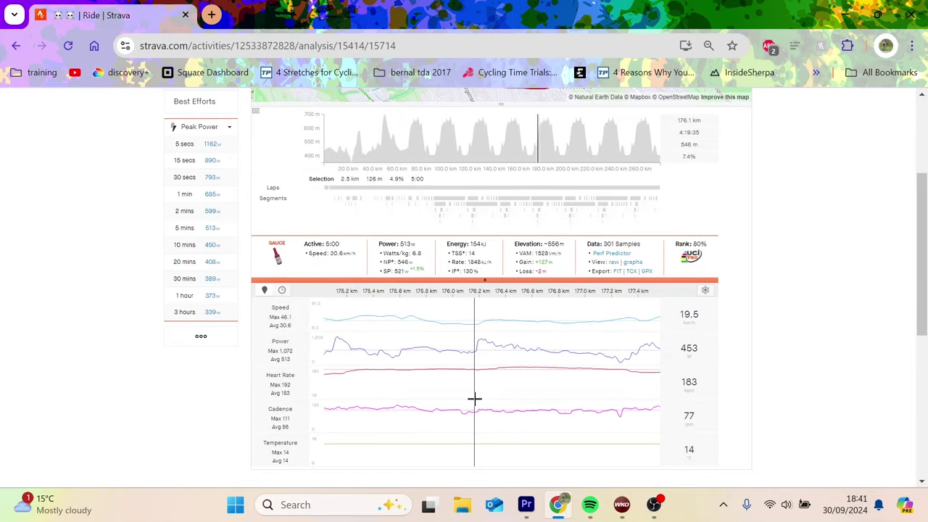
left_click_drag(479, 398, 543, 409)
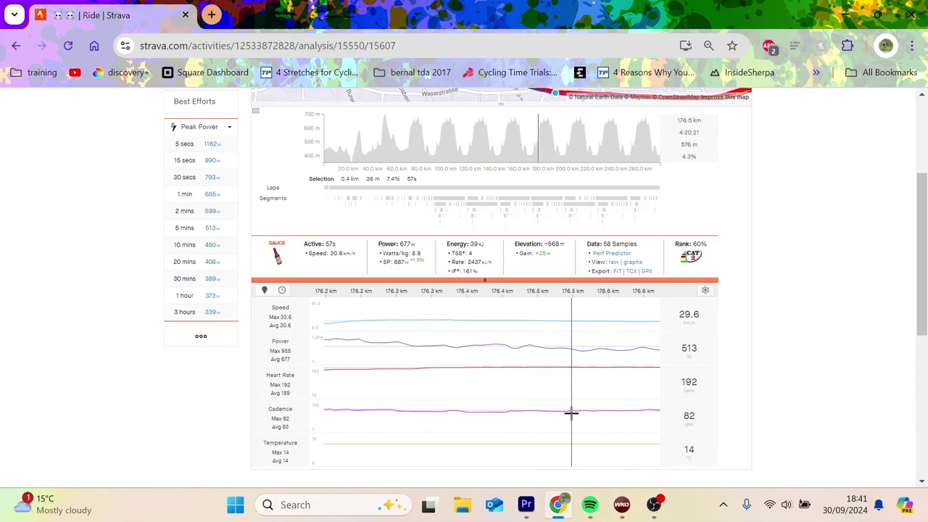
View the Zurich2024 - All the way up segment for the climb spanning roughly 172 to 180 km
left_click(542, 211)
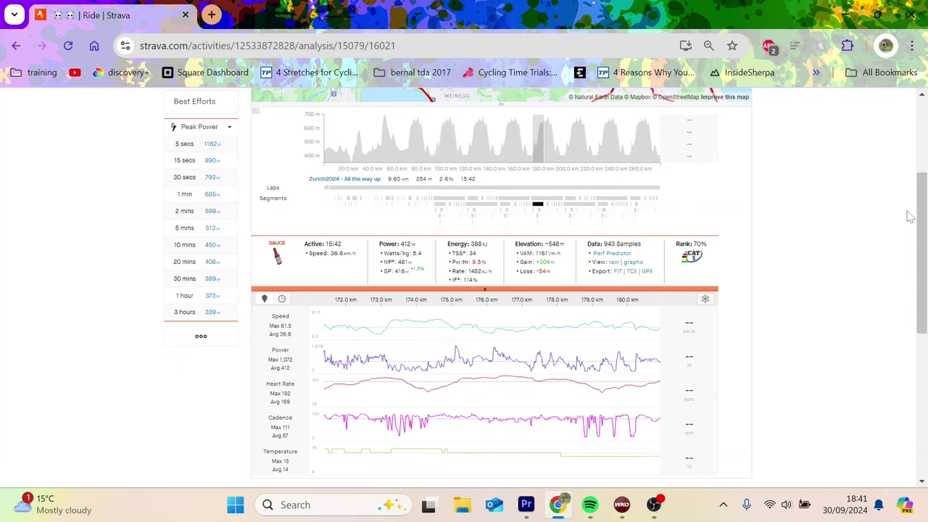
mouse_move(920, 212)
left_mouse_down()
mouse_move(922, 143)
mouse_move(924, 223)
mouse_move(925, 202)
left_mouse_up()
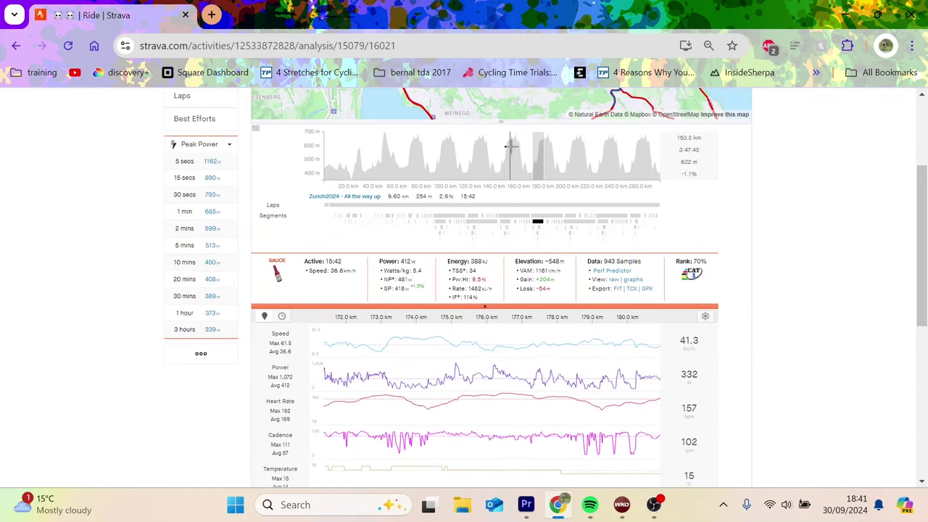
Open the 10-minute peak power effort in the analysis and narrow it to about 0.5 km between roughly 172.6 and 173.1 km
left_click(219, 264)
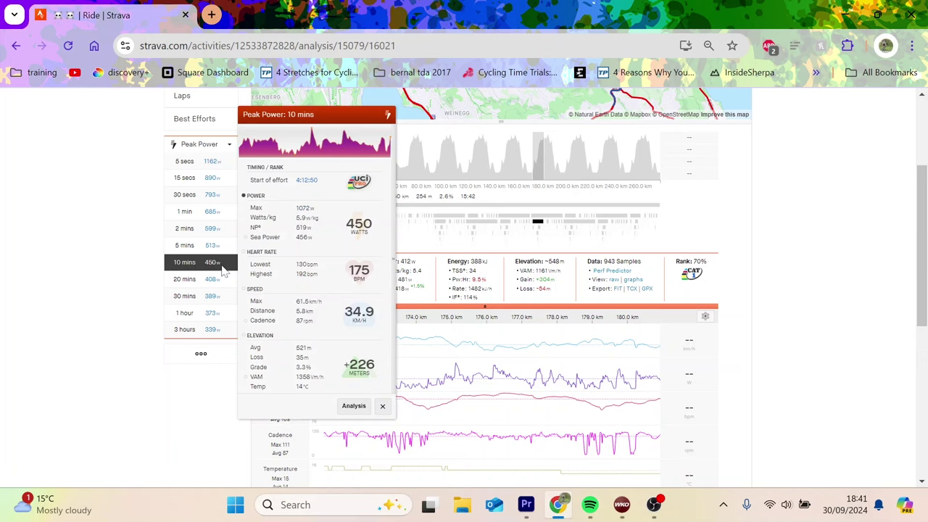
left_click(357, 404)
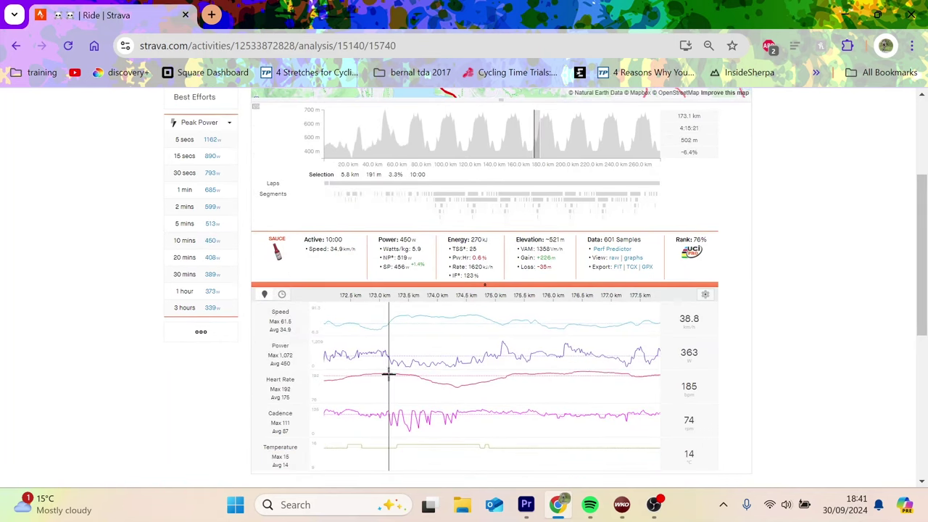
left_click_drag(387, 374, 356, 377)
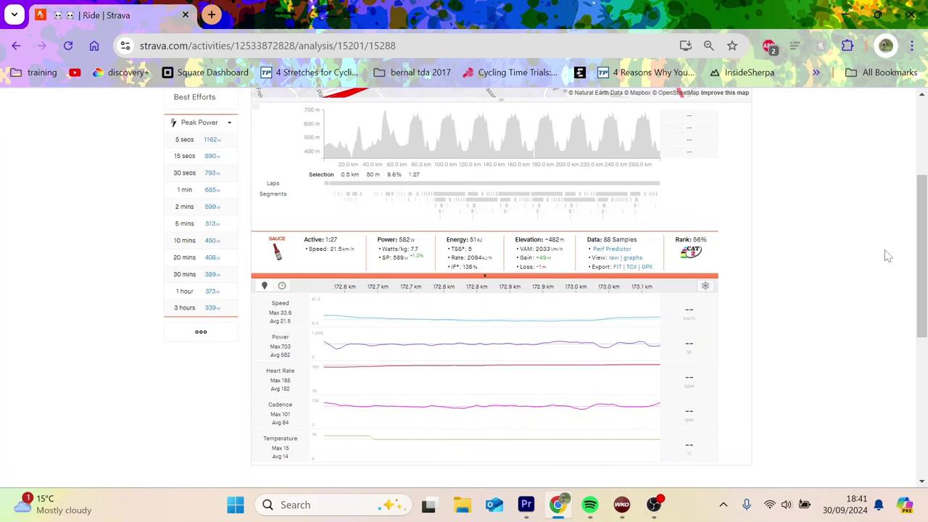
left_click_drag(887, 239, 849, 245)
left_click(848, 244)
scroll(851, 234, "up", 1)
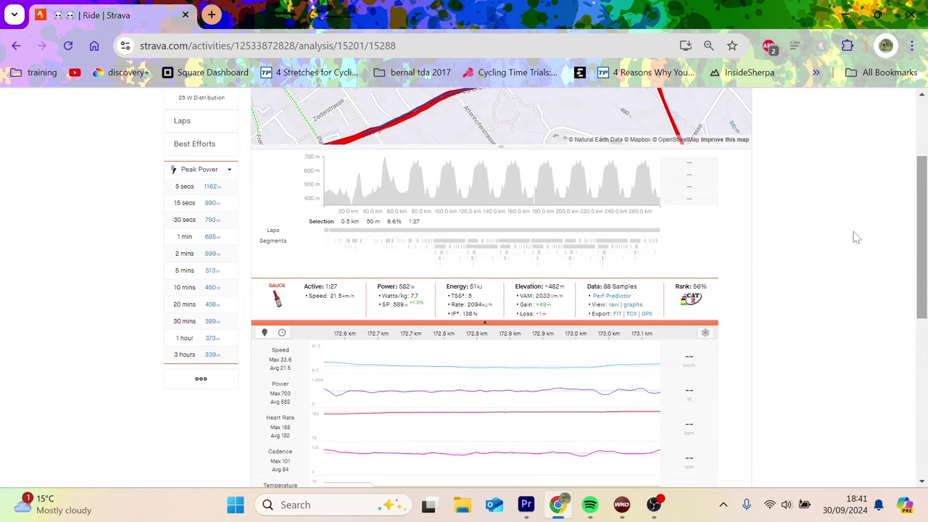
Clear the current selection and examine the ride's first 171.7 km or so, from the start to the climb near 172 km
left_click(557, 191)
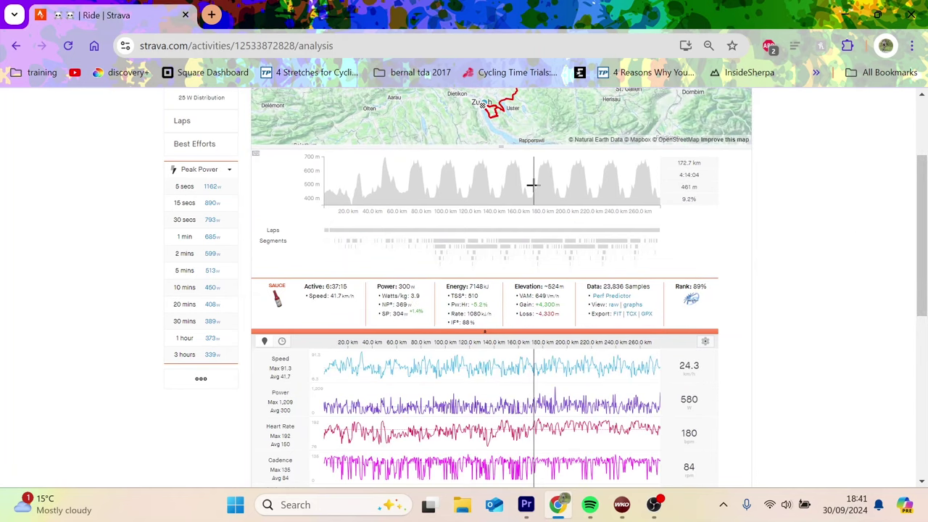
left_click_drag(532, 182, 153, 154)
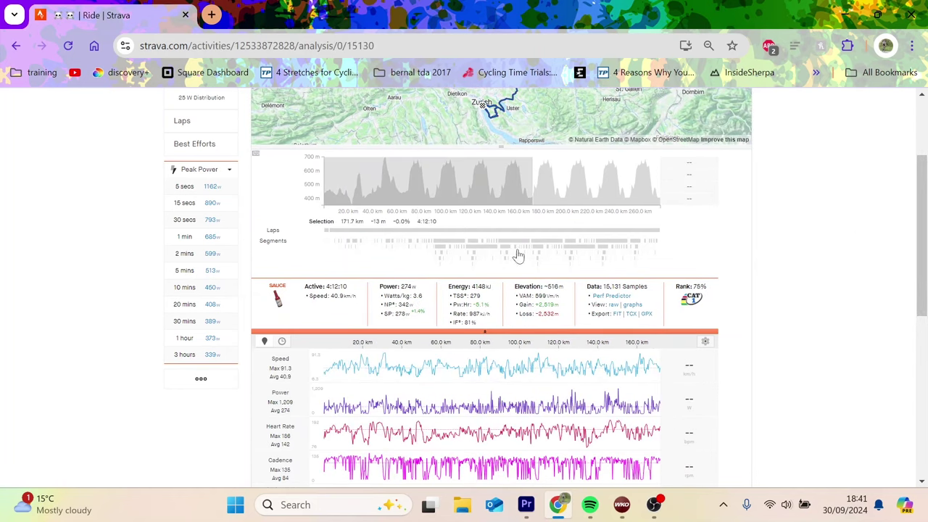
left_click_drag(471, 286, 516, 299)
left_click(563, 186)
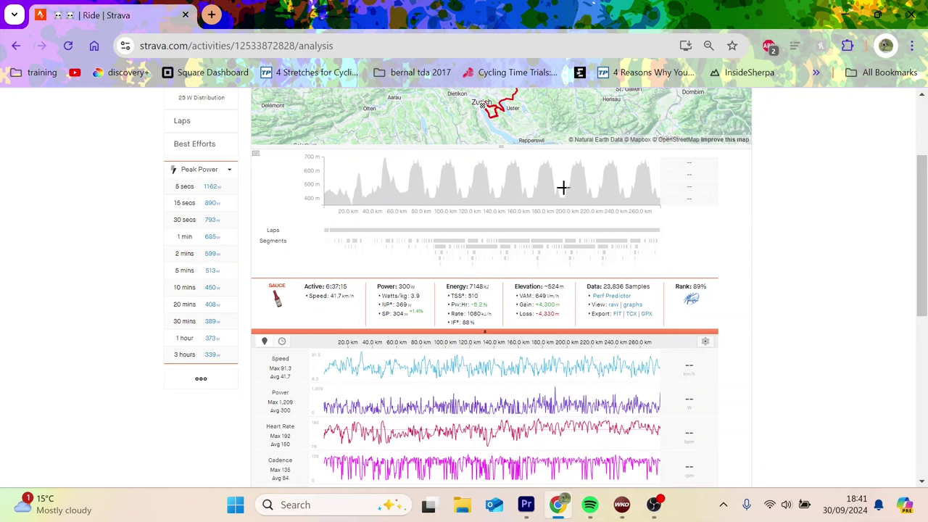
View the Zurich2024 - All the way up segment near 252–260 km, and the final 6.3 km narrowed to about 0.9 km near 271 km
left_click(636, 244)
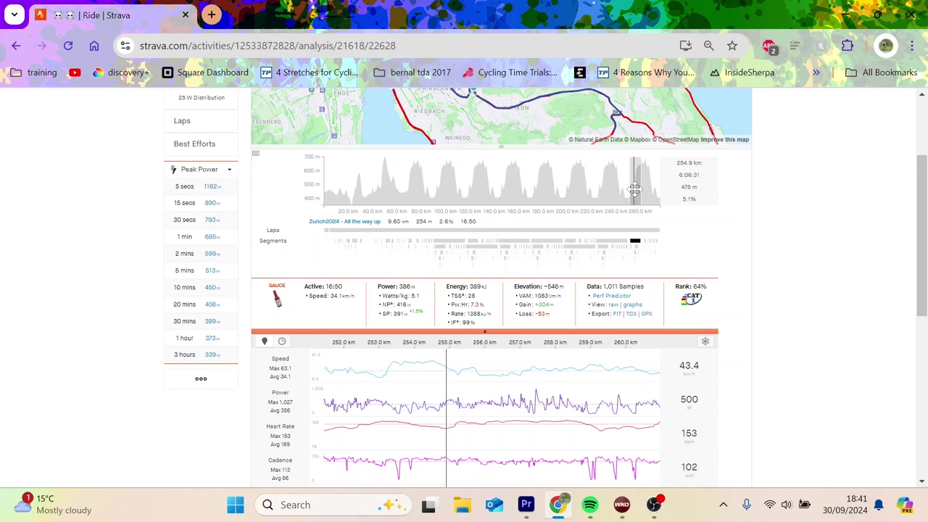
left_click_drag(651, 186, 657, 182)
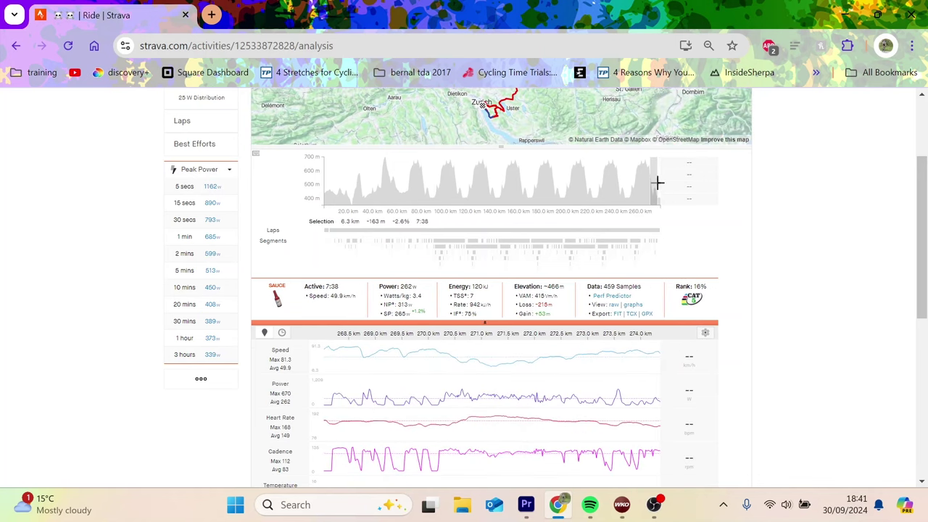
left_click_drag(511, 361, 575, 359)
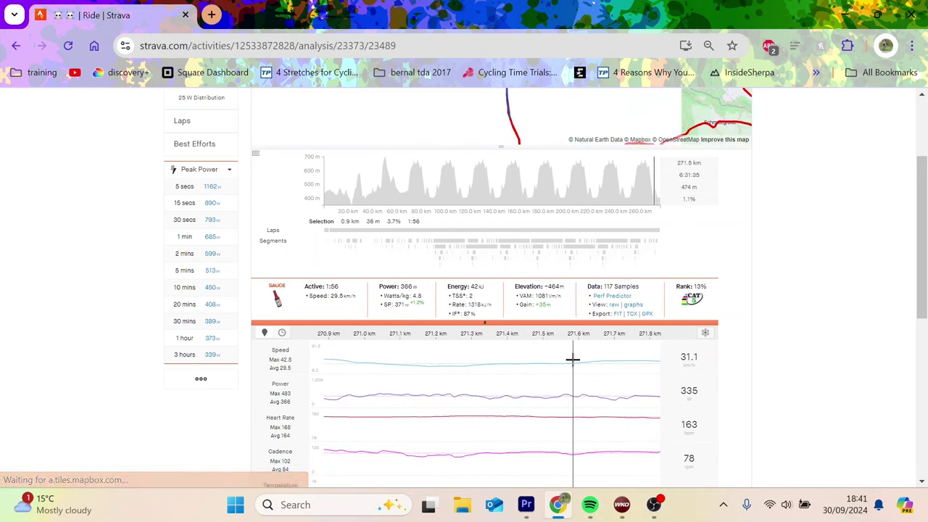
left_click(572, 358)
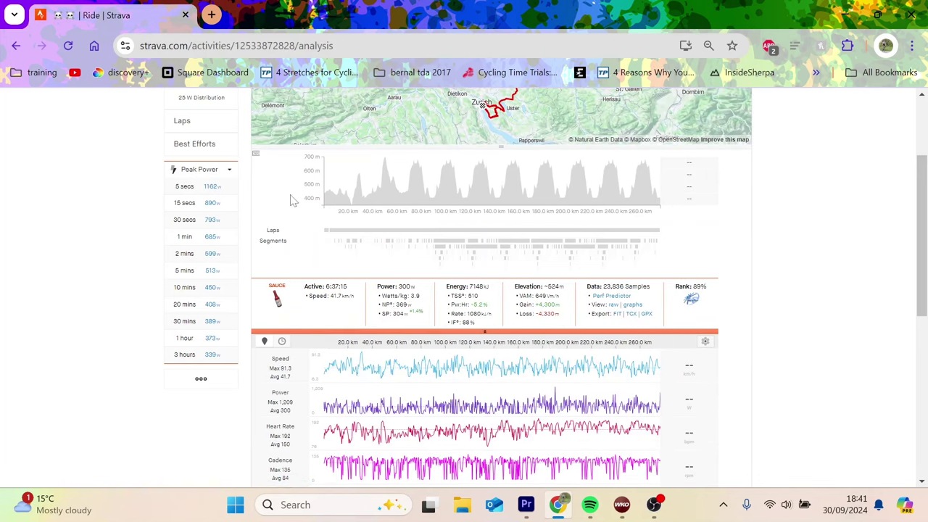
Open the 2-minute peak power effort in the analysis and check its location on the map
left_click(212, 254)
left_click(352, 392)
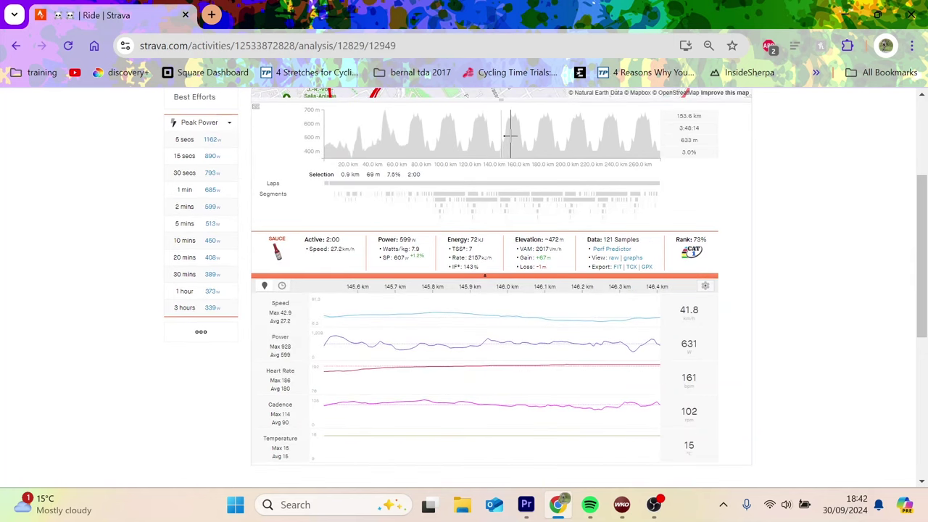
scroll(896, 203, "up", 3)
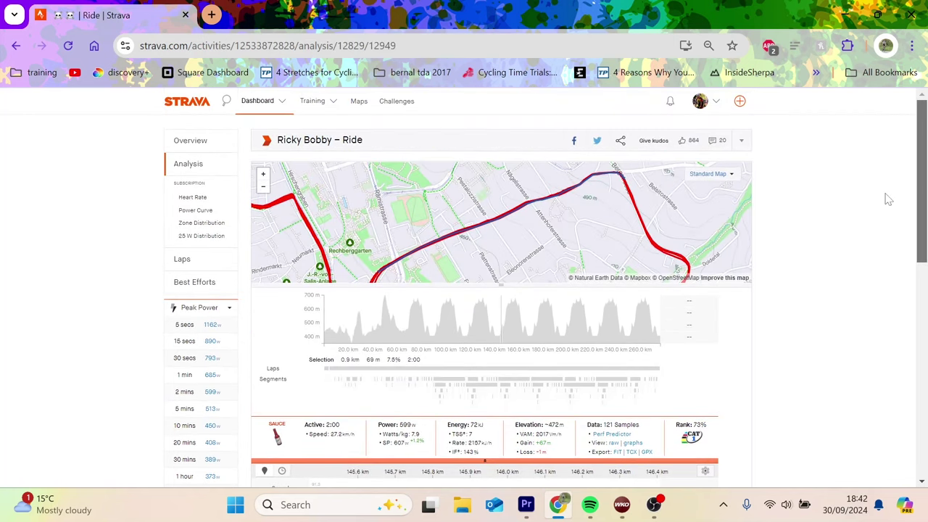
scroll(880, 216, "down", 3)
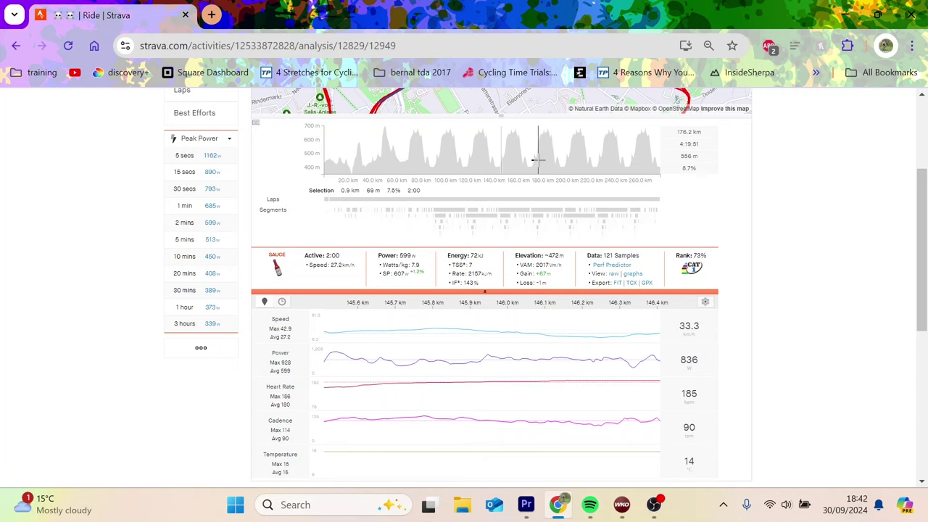
Switch the peak efforts list to Peak NP and open the 20-minute effort in the analysis
left_click(227, 139)
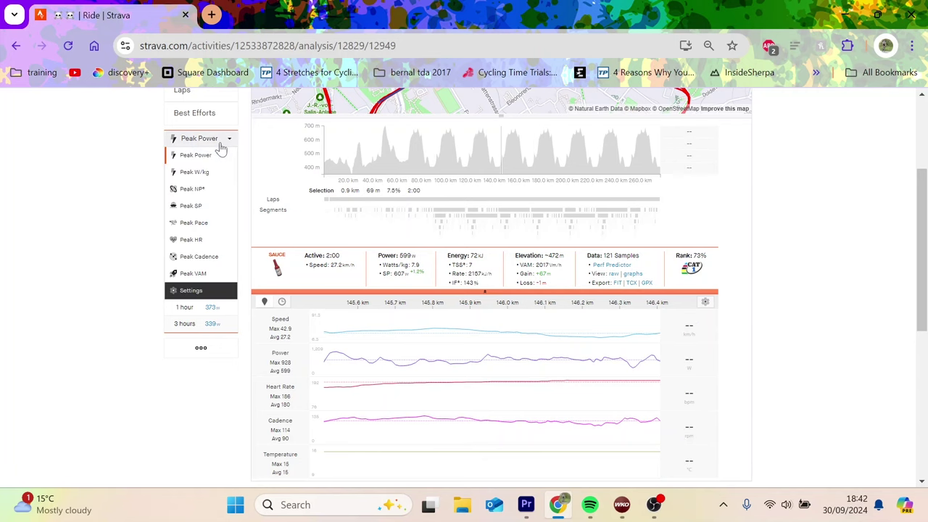
left_click(209, 190)
left_click(214, 189)
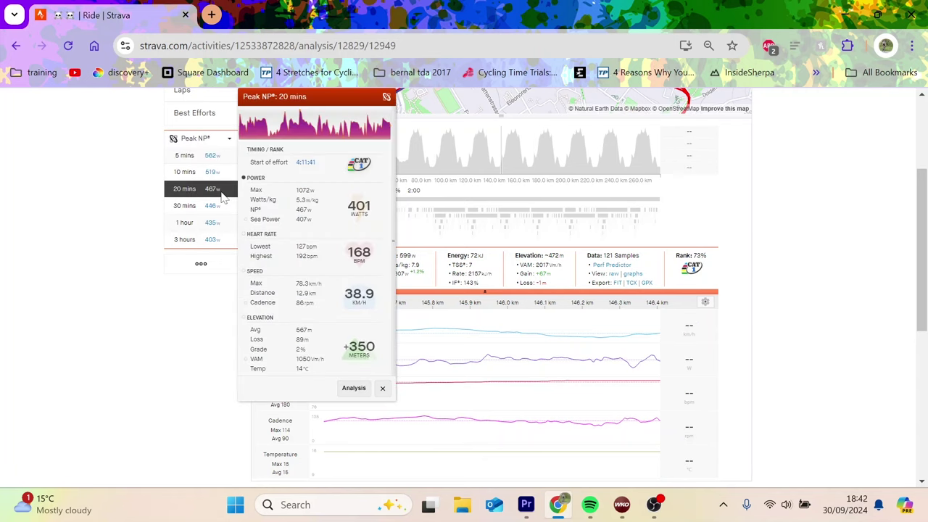
left_click(350, 388)
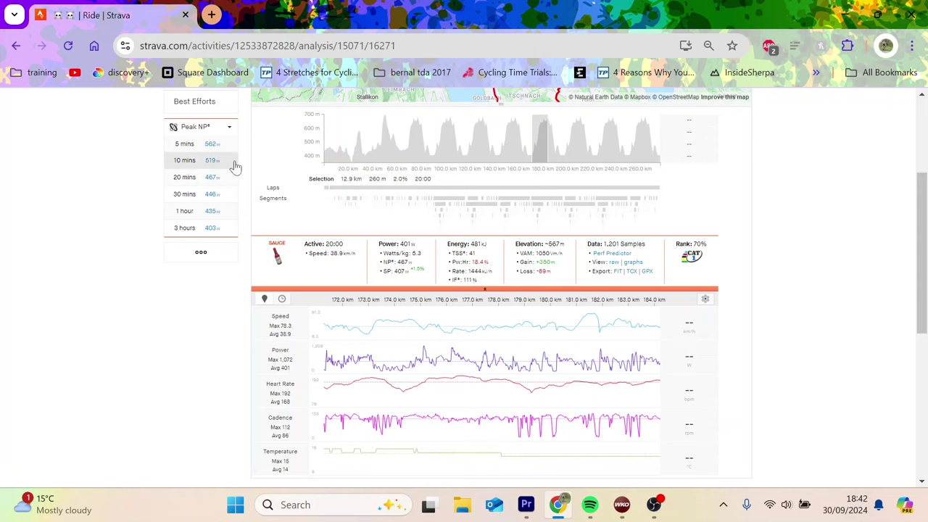
Open the 30-minute, 1-hour and 3-hour Peak NP efforts in the analysis one after another
left_click(225, 205)
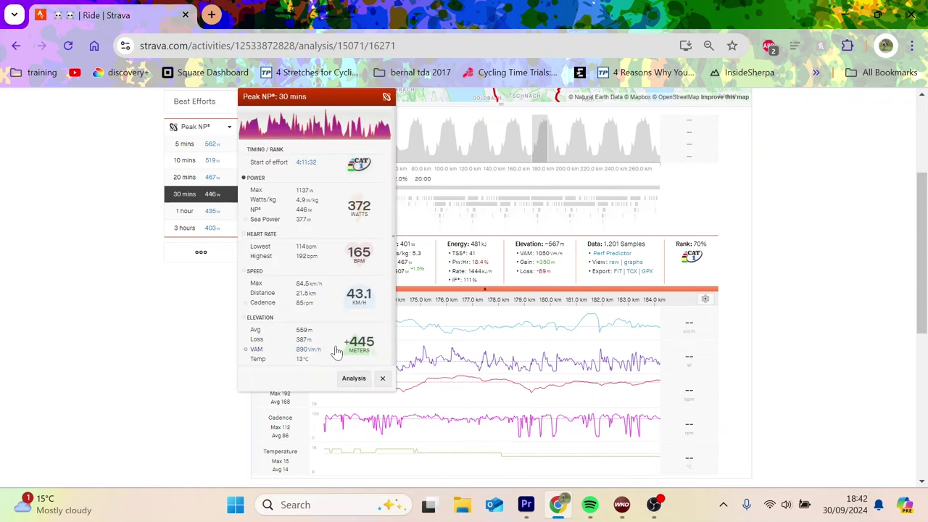
left_click(355, 382)
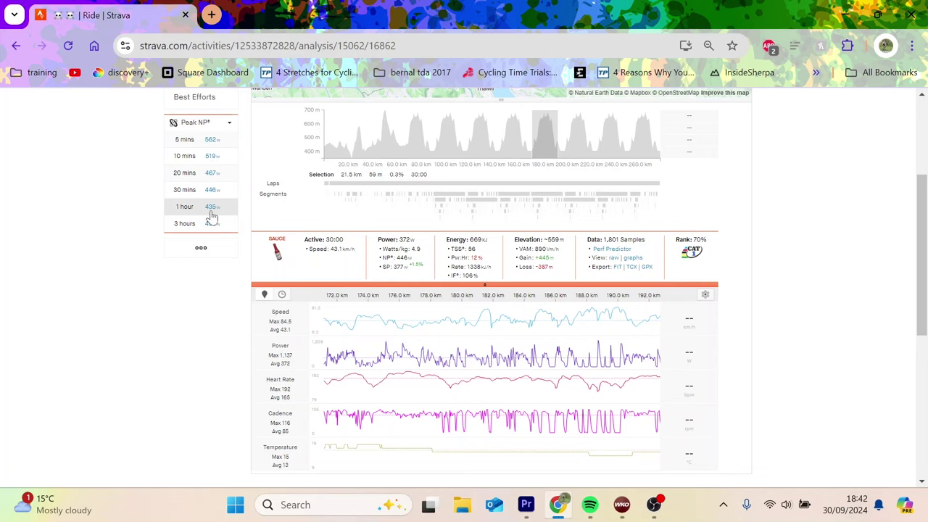
left_click(210, 210)
left_click(352, 378)
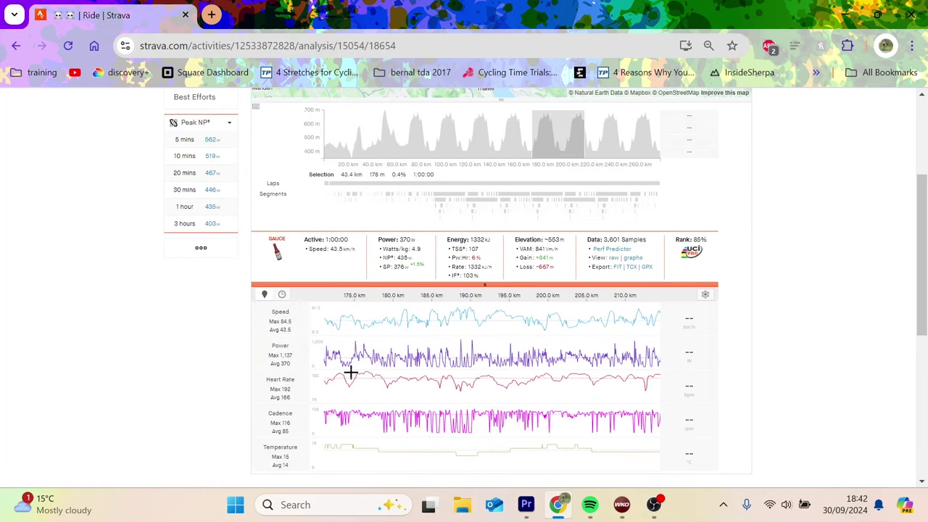
left_click(224, 226)
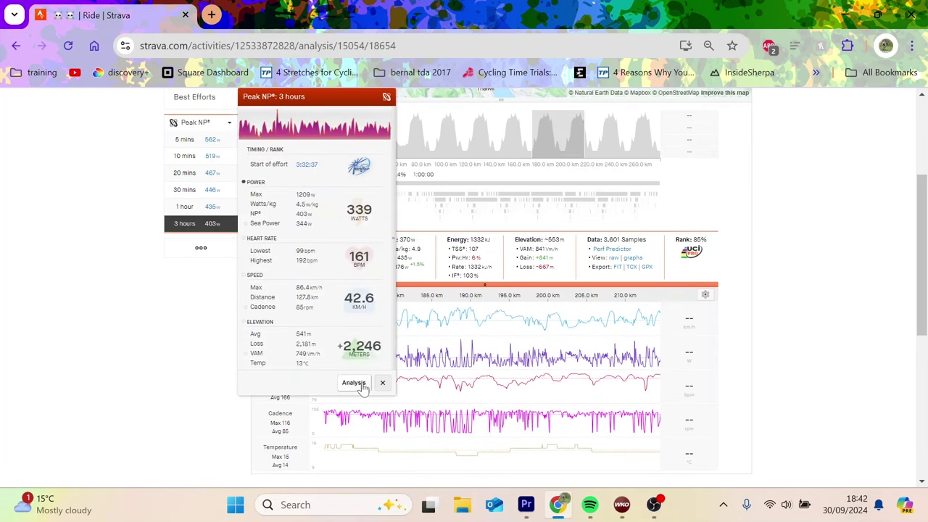
left_click(355, 384)
scroll(355, 388, "down", 1)
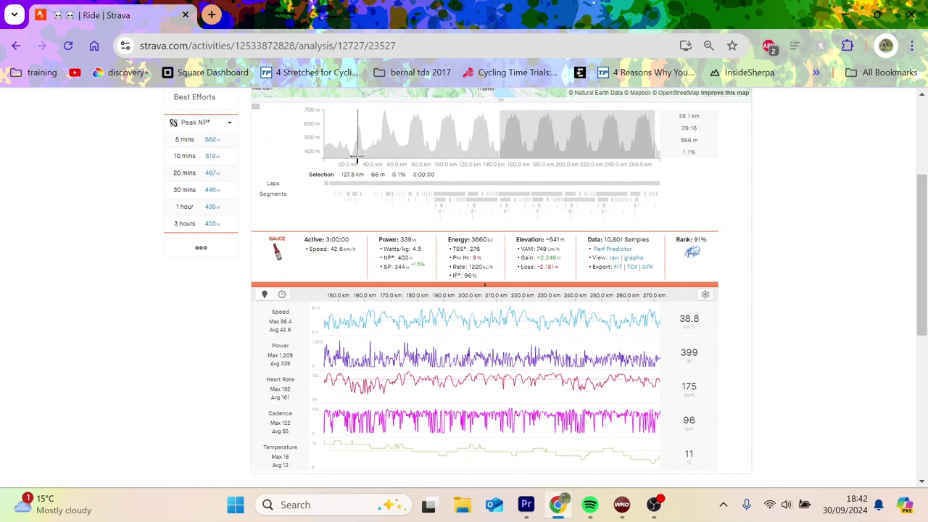
View the Lap 2 stats in the analysis and switch the peak efforts list back to Peak Power
left_click(342, 187)
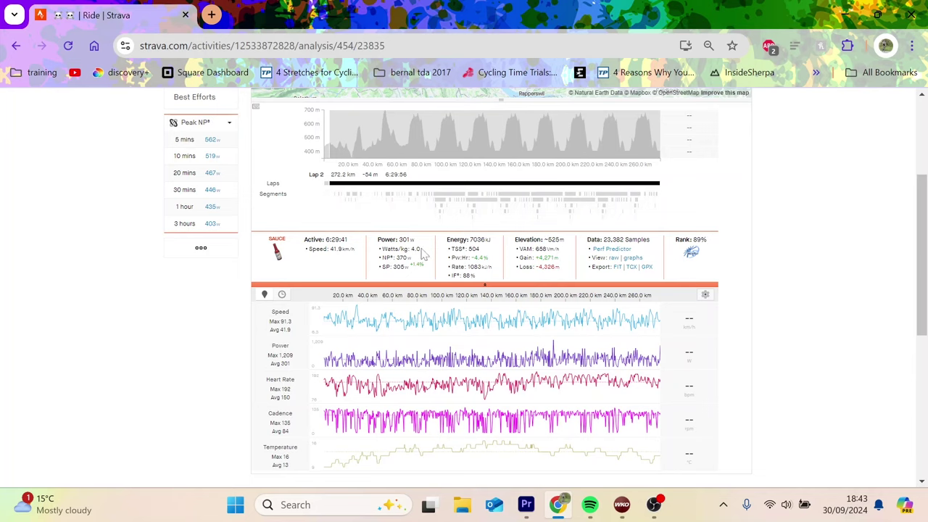
left_click_drag(423, 254, 404, 249)
left_click(203, 122)
left_click(208, 140)
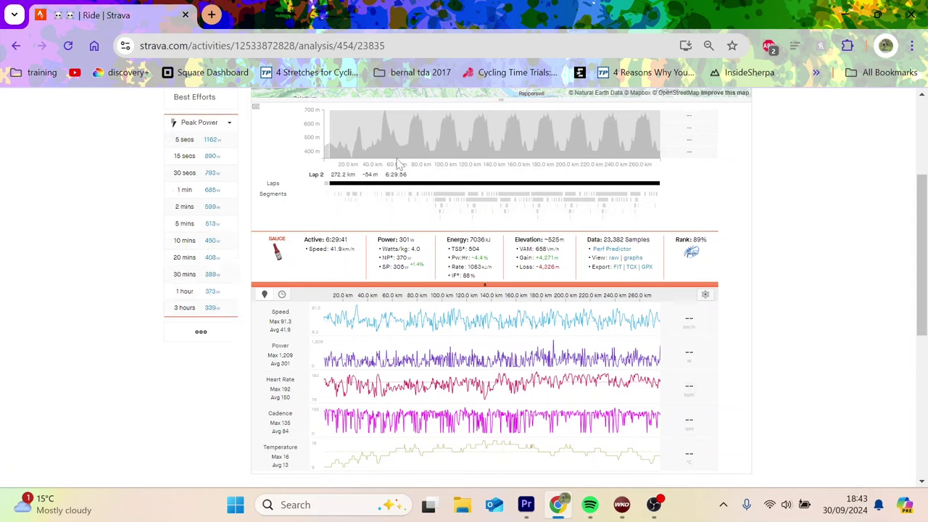
left_click(509, 338)
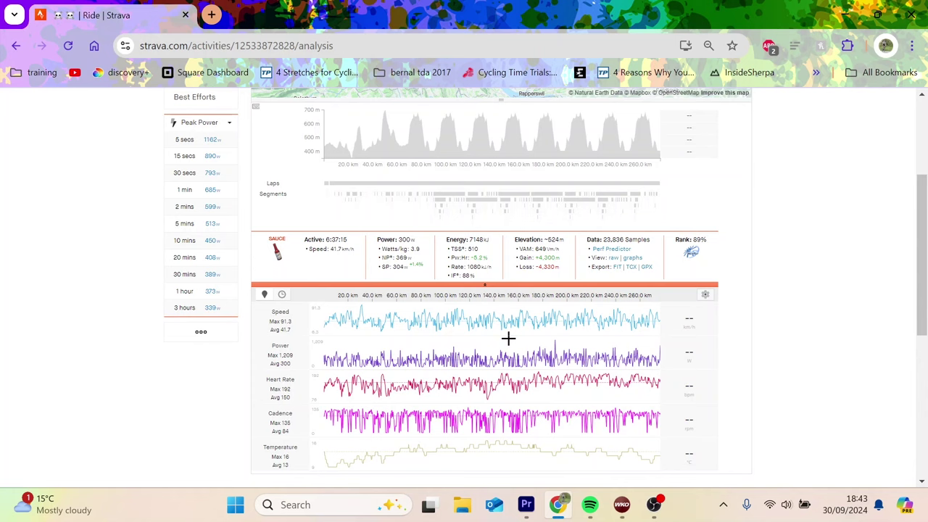
Open the 25 W power distribution and examine the time spent in the ranges above about 700 W
scroll(465, 290, "up", 3)
left_click(205, 166)
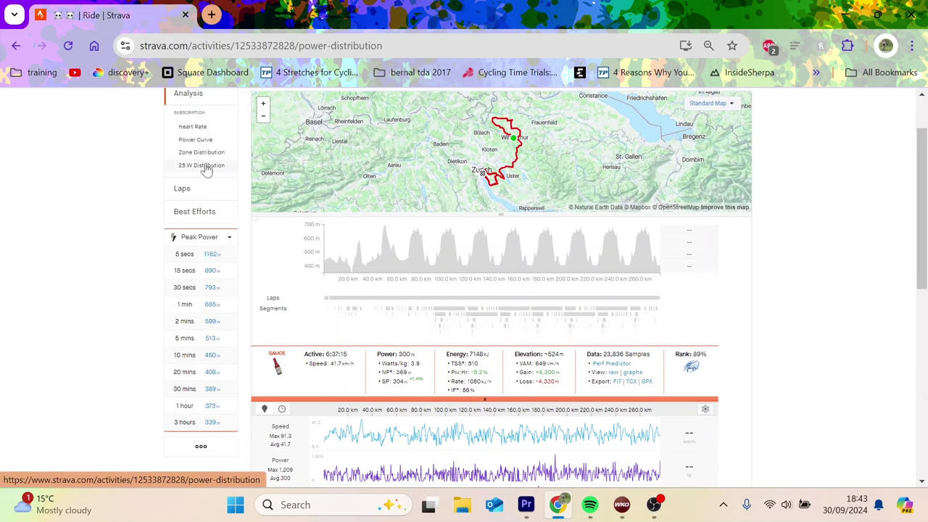
scroll(820, 284, "down", 1)
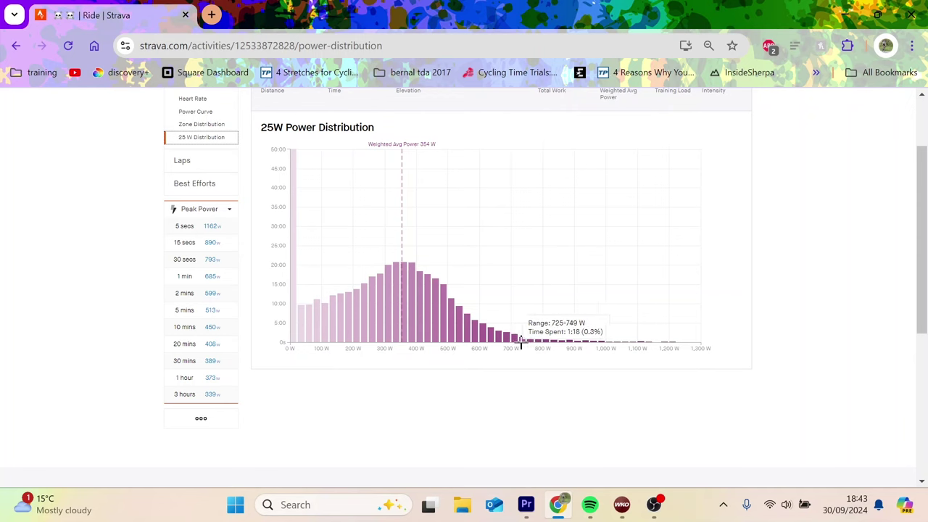
scroll(915, 183, "up", 2)
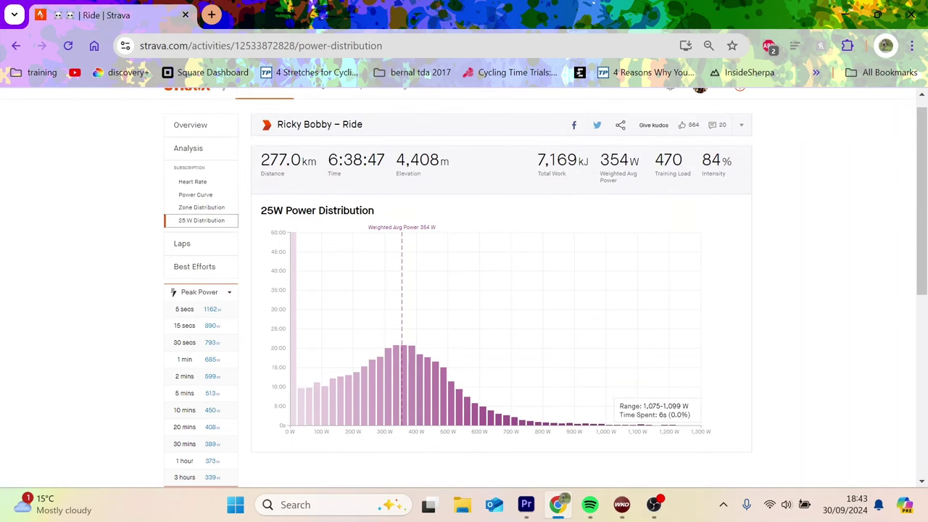
Open the ride's power Zone Distribution and examine the time spent in each zone
left_click(218, 153)
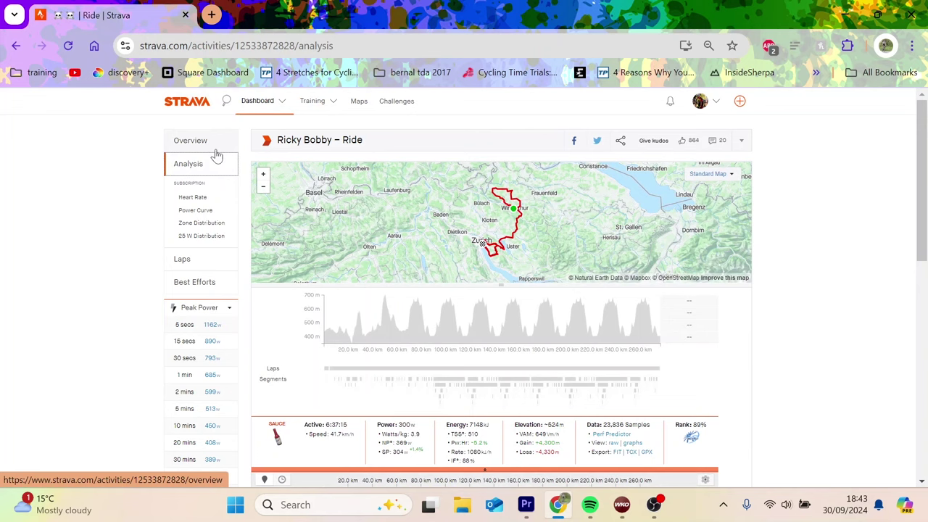
left_click(206, 225)
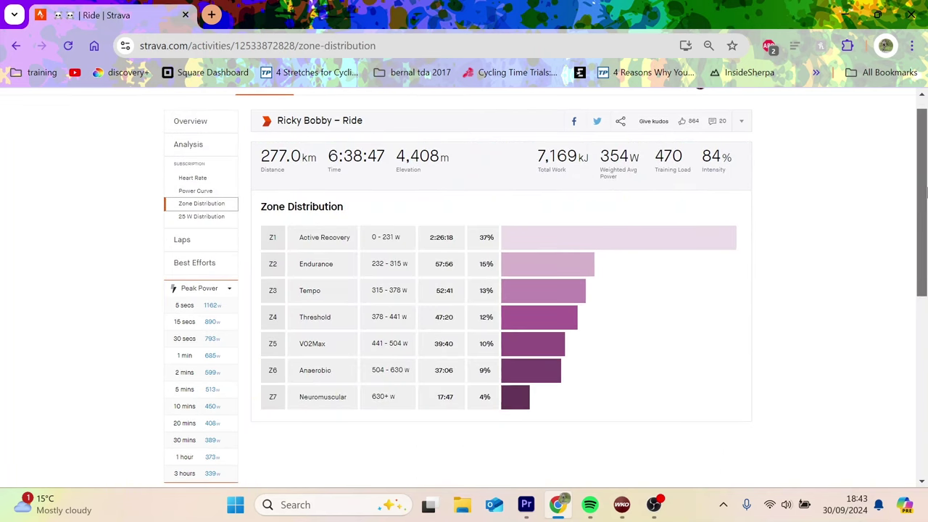
scroll(497, 349, "down", 1)
mouse_move(463, 359)
left_mouse_down()
mouse_move(438, 353)
mouse_move(435, 330)
mouse_move(470, 354)
left_mouse_up()
left_click(455, 333)
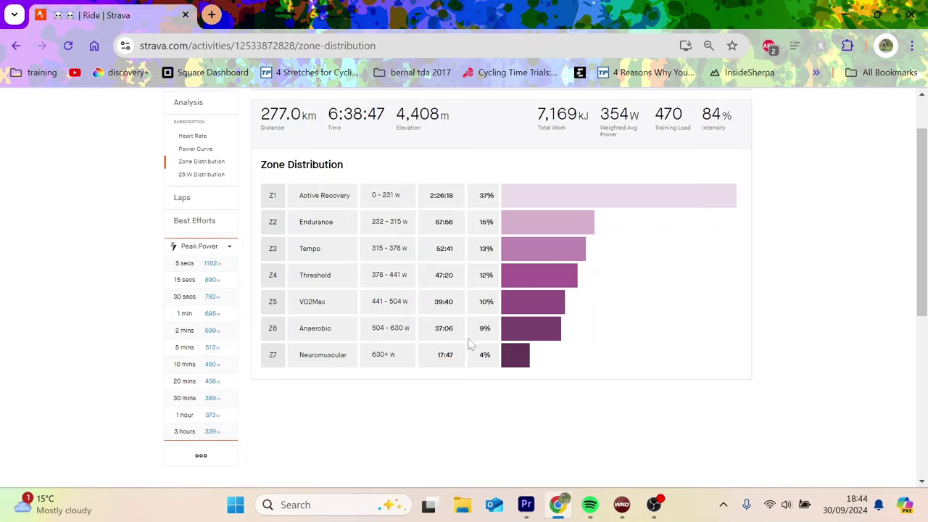
Highlight the VO2Max, Anaerobic and Neuromuscular rows of the zone distribution to examine their power ranges and times
left_click_drag(428, 327, 488, 353)
left_click(490, 351)
mouse_move(372, 302)
left_mouse_down()
mouse_move(490, 369)
mouse_move(374, 310)
mouse_move(383, 303)
left_mouse_up()
double_click(373, 302)
left_click(372, 308)
double_click(373, 302)
left_click(371, 309)
left_click_drag(424, 308, 458, 351)
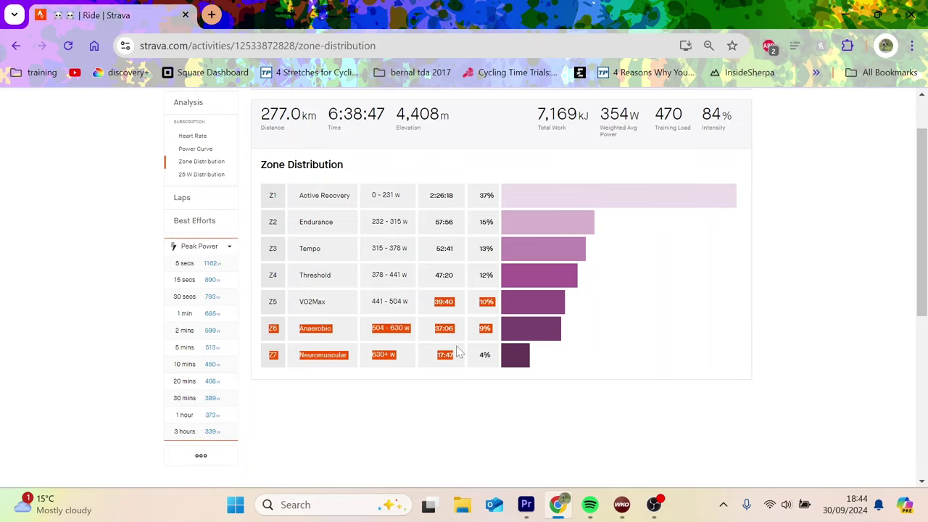
left_click(459, 351)
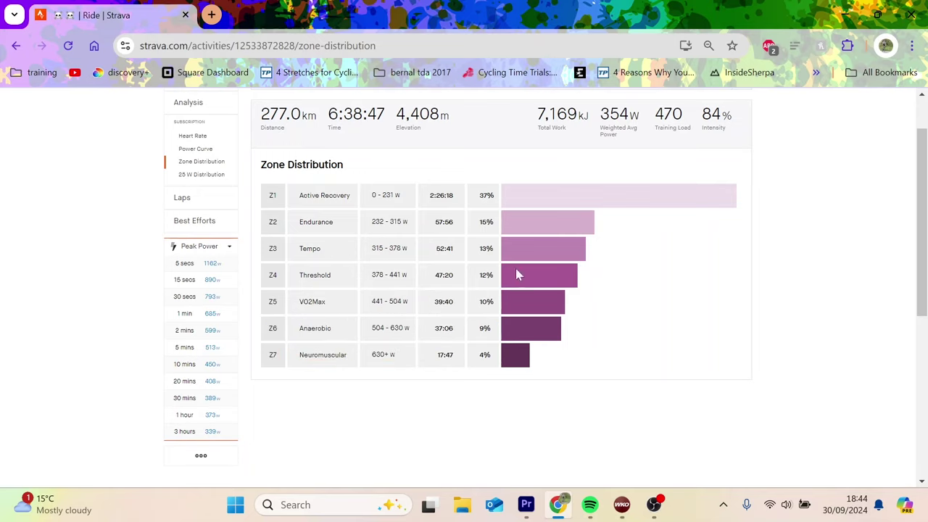
Glance at the ride's overview and return to the full-ride analysis graphs
scroll(518, 274, "up", 1)
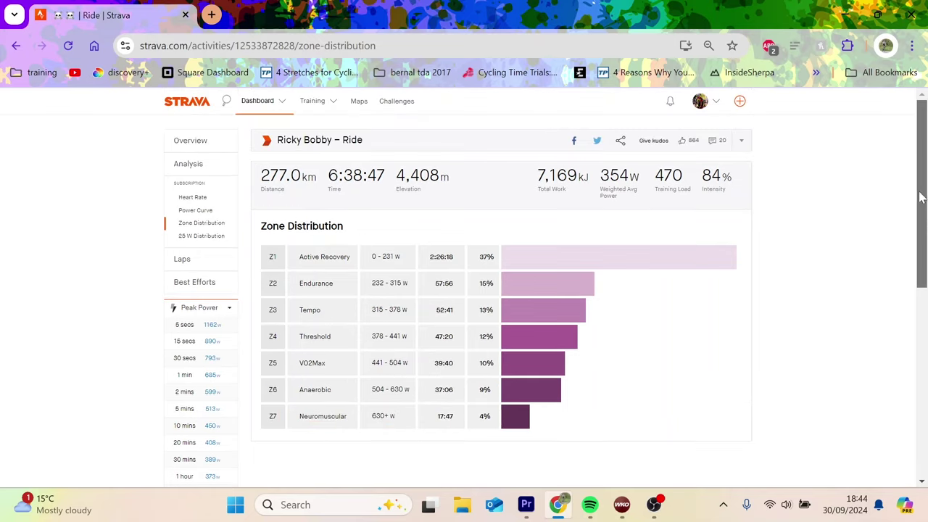
left_click(218, 143)
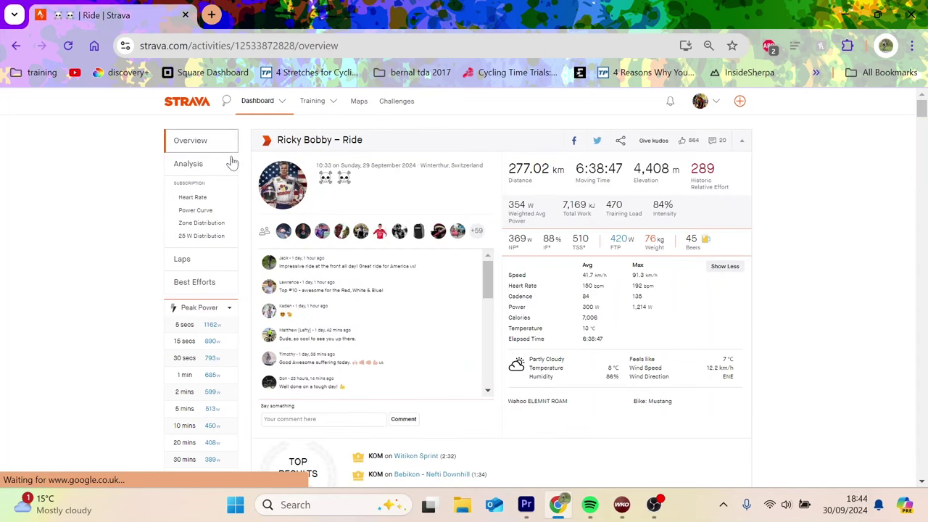
left_click(211, 164)
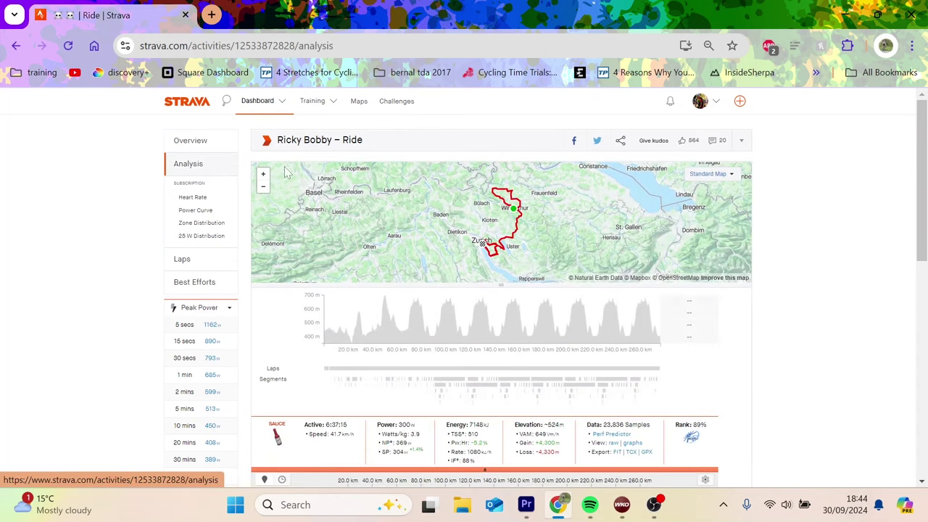
left_click_drag(927, 285, 925, 266)
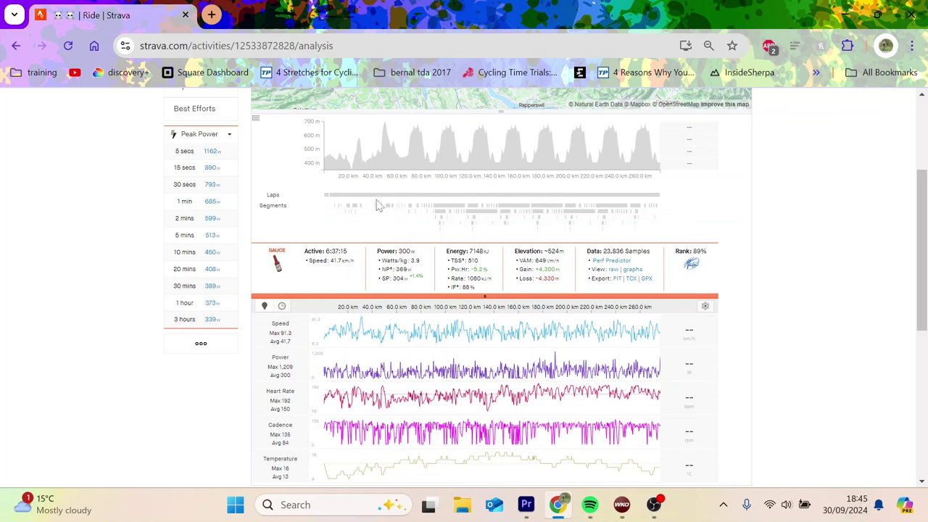
Check the 5-minute peak power summary and reopen the 10-minute peak power effort in the analysis
left_click(209, 242)
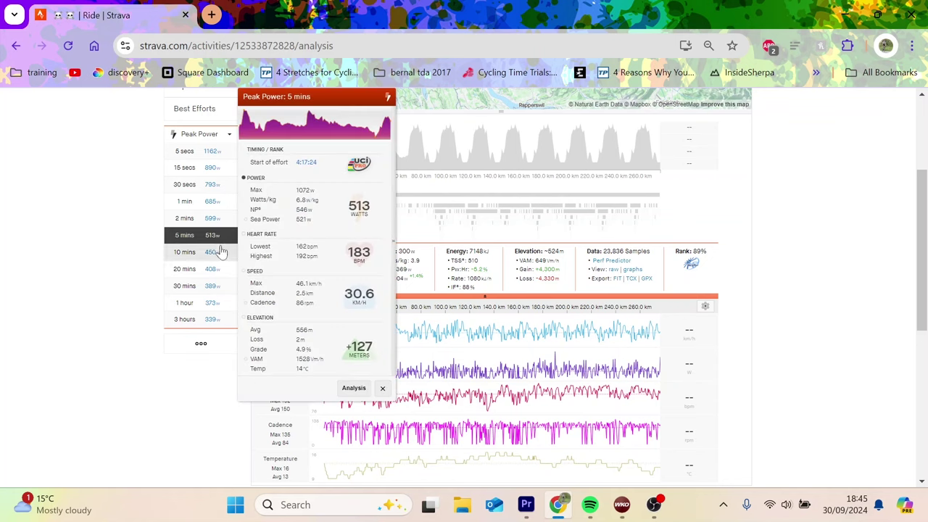
left_click(222, 252)
left_click(352, 395)
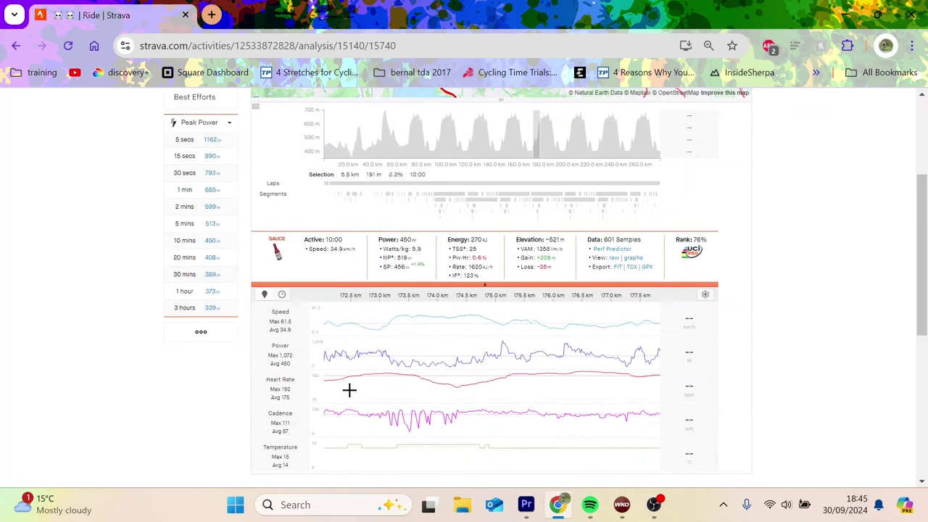